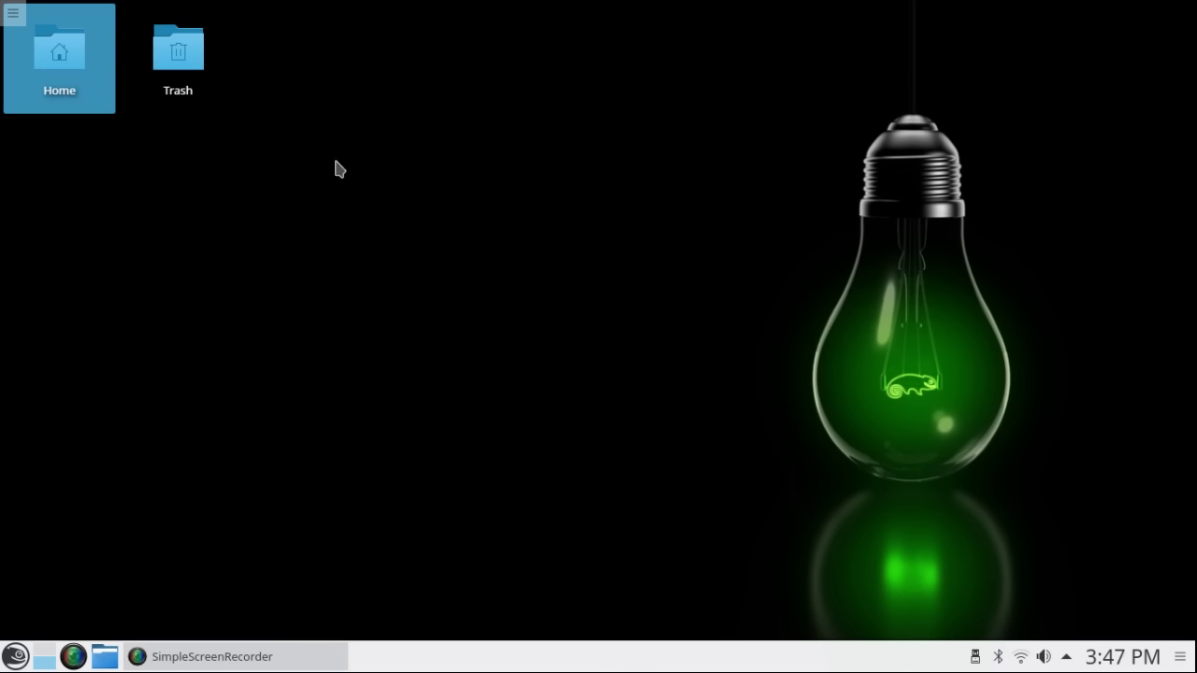
Step: Disable the desktop toolbox in the desktop's Tweaks settings, apply the change and close the settings
right_click(337, 167)
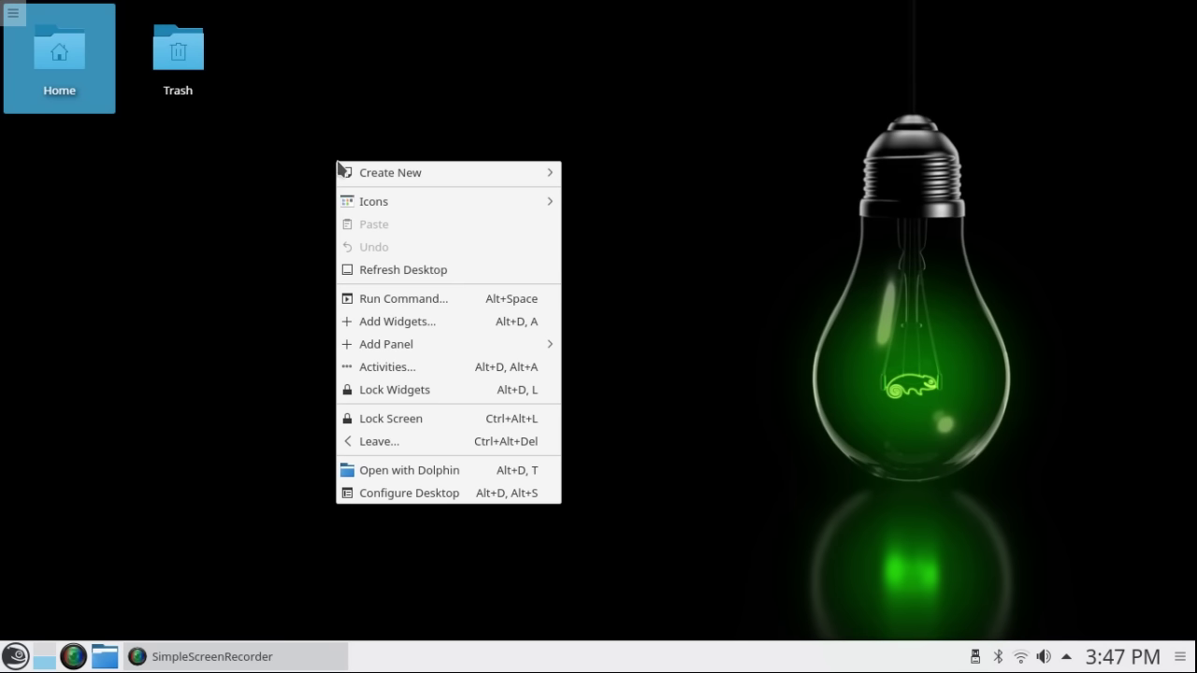
click(420, 493)
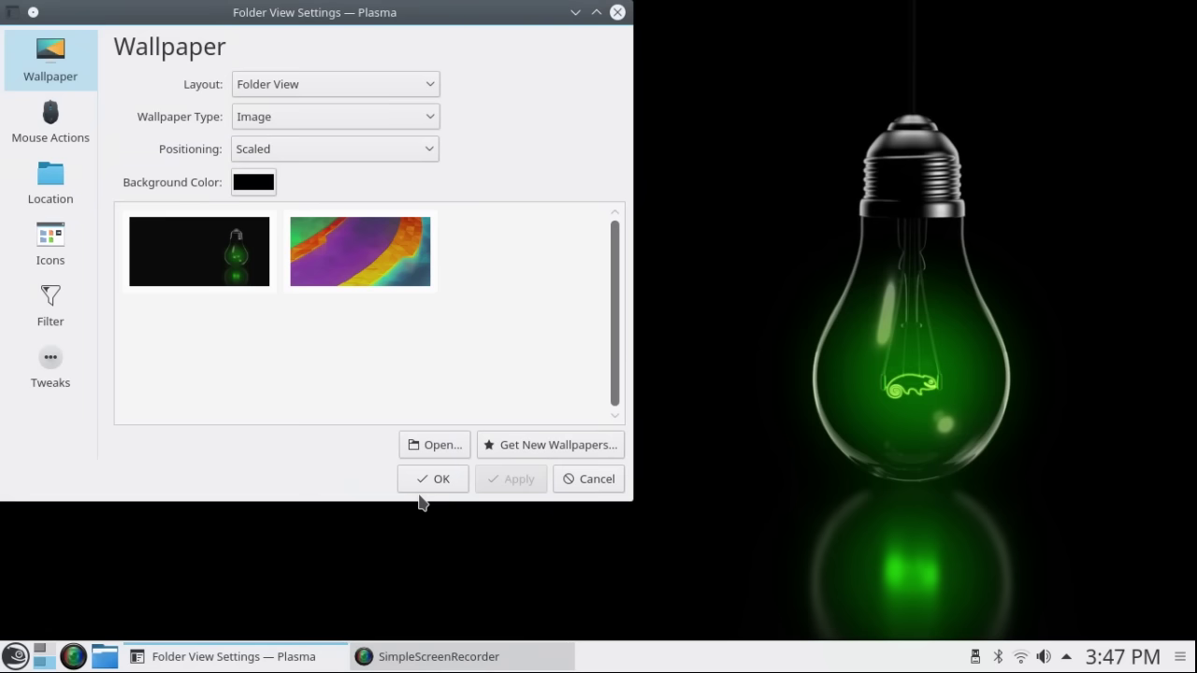
click(50, 365)
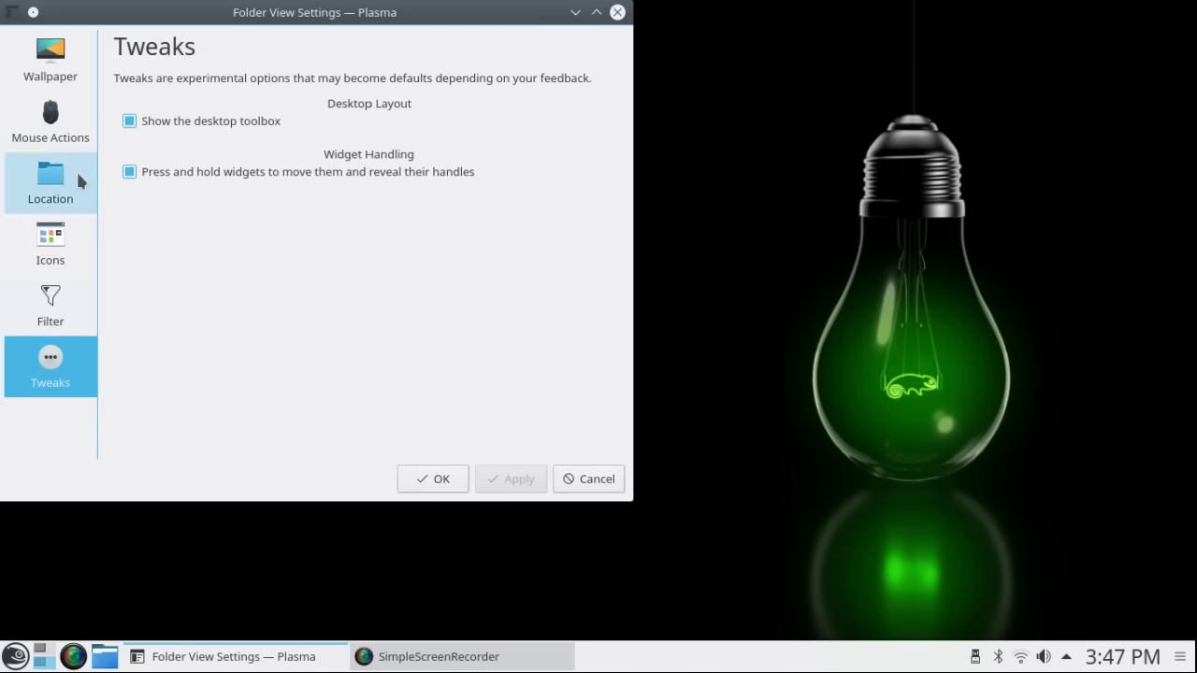
click(131, 122)
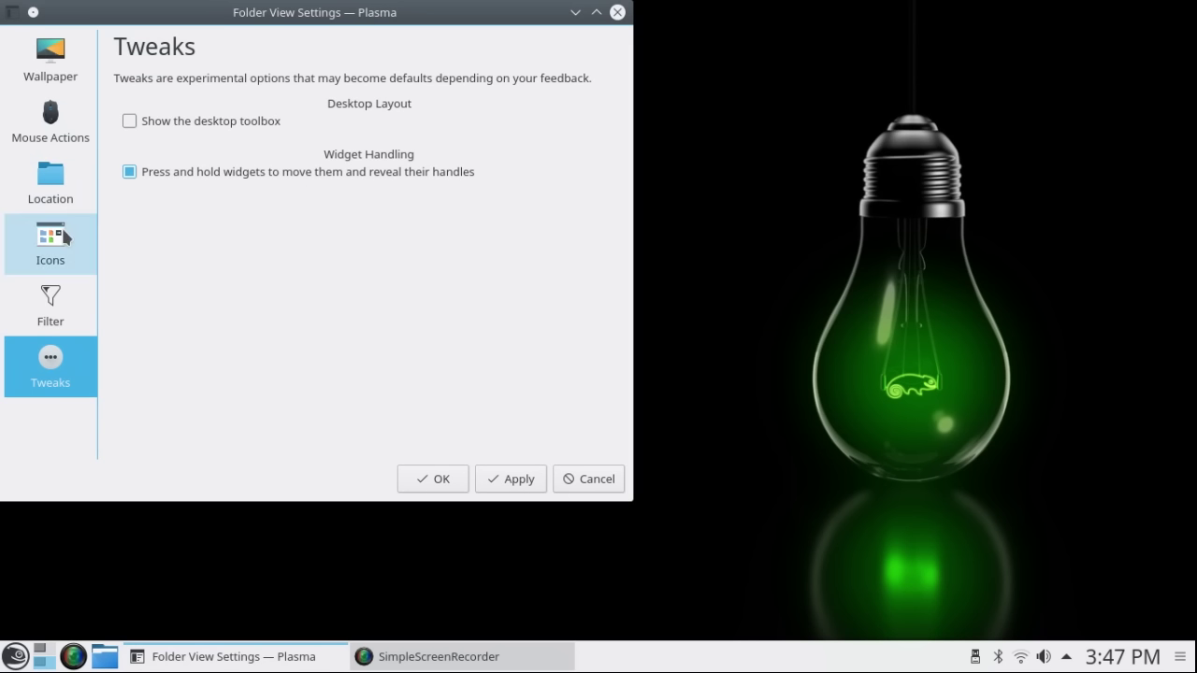
click(44, 247)
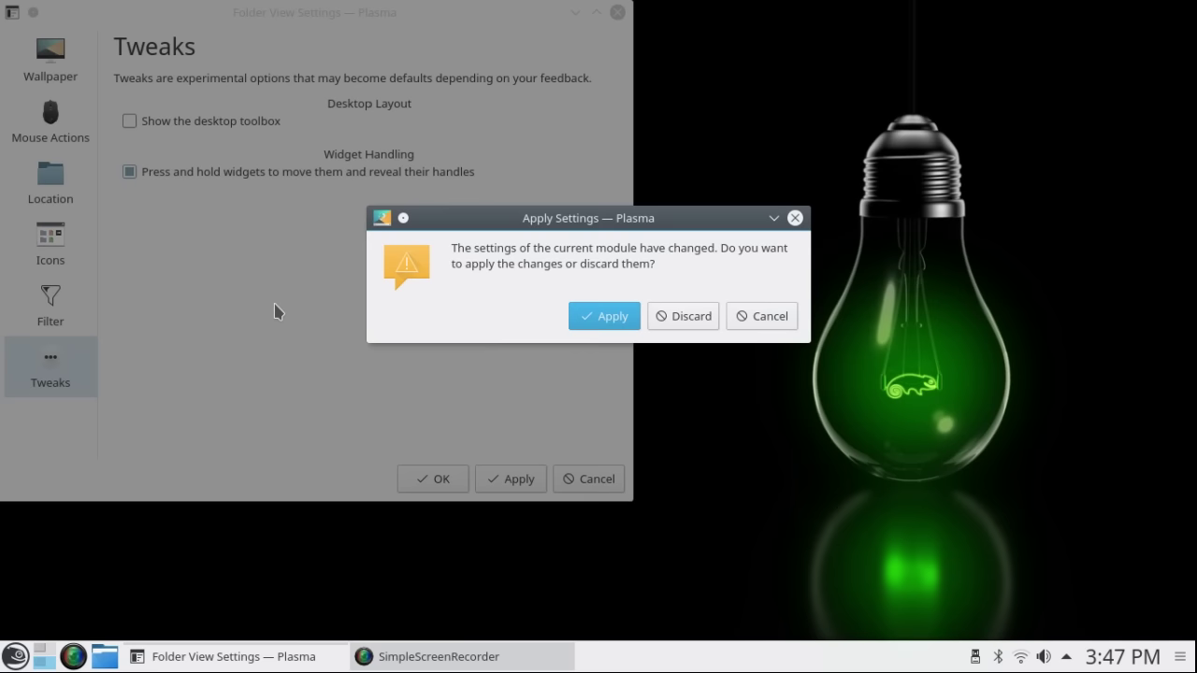
click(613, 317)
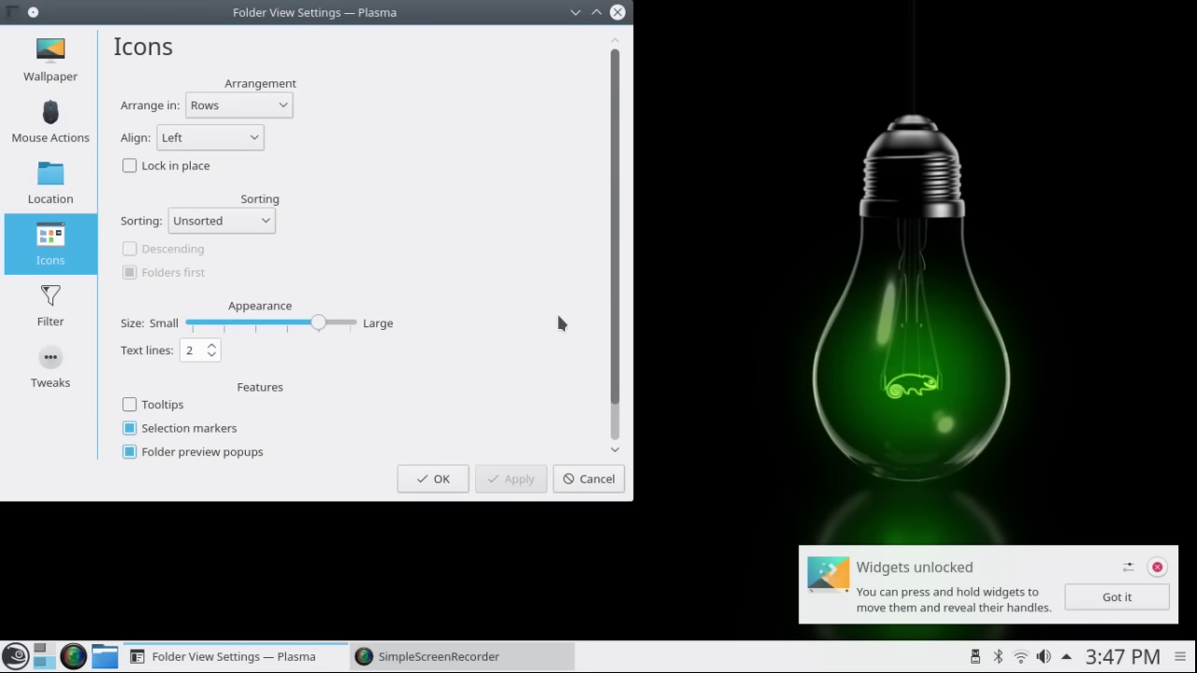
click(618, 13)
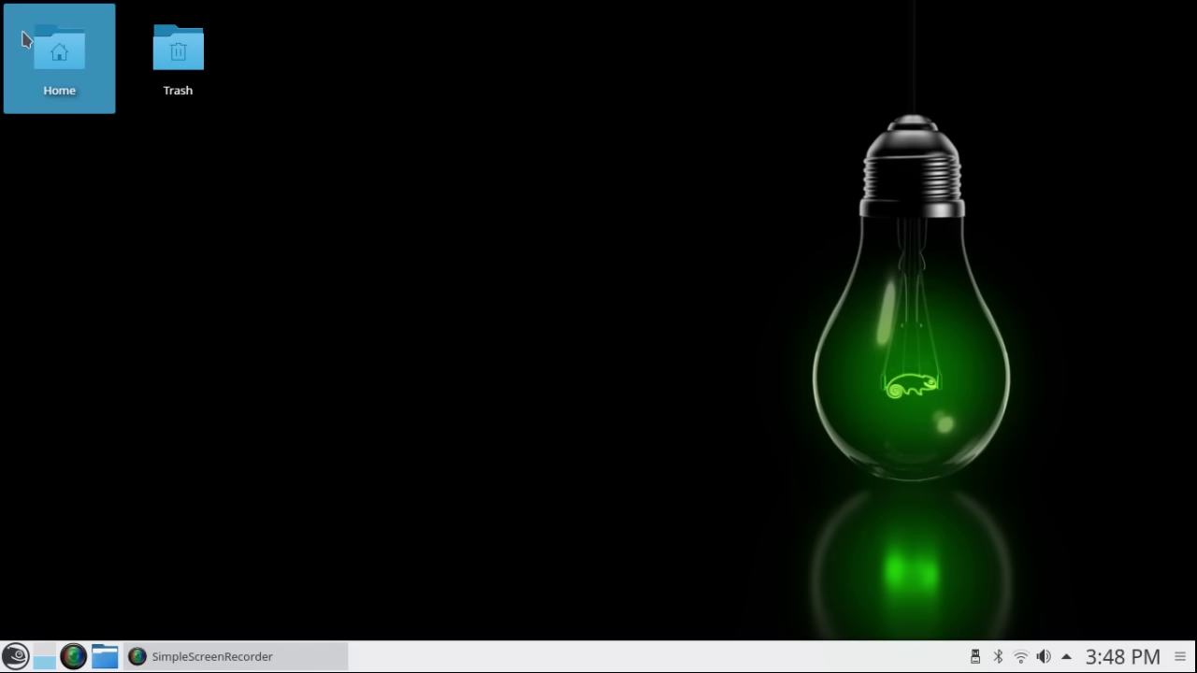
Step: Change the desktop layout from Folder View to Desktop in the wallpaper settings and apply it
mouse_move(53, 67)
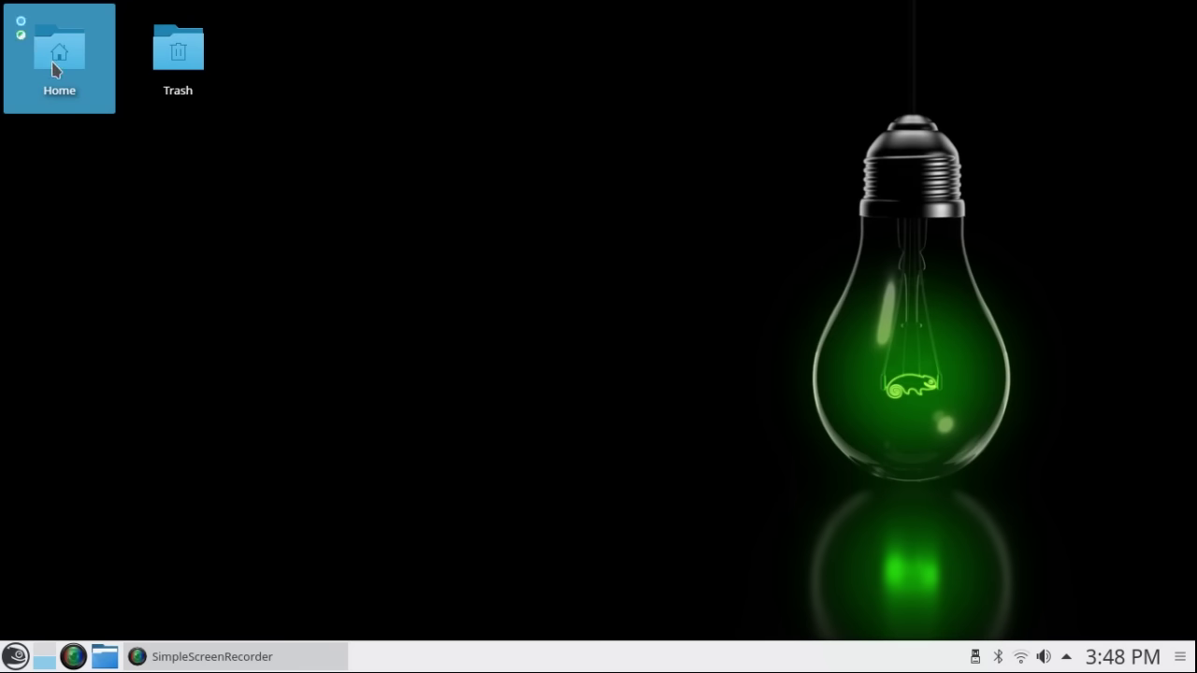
right_click(201, 179)
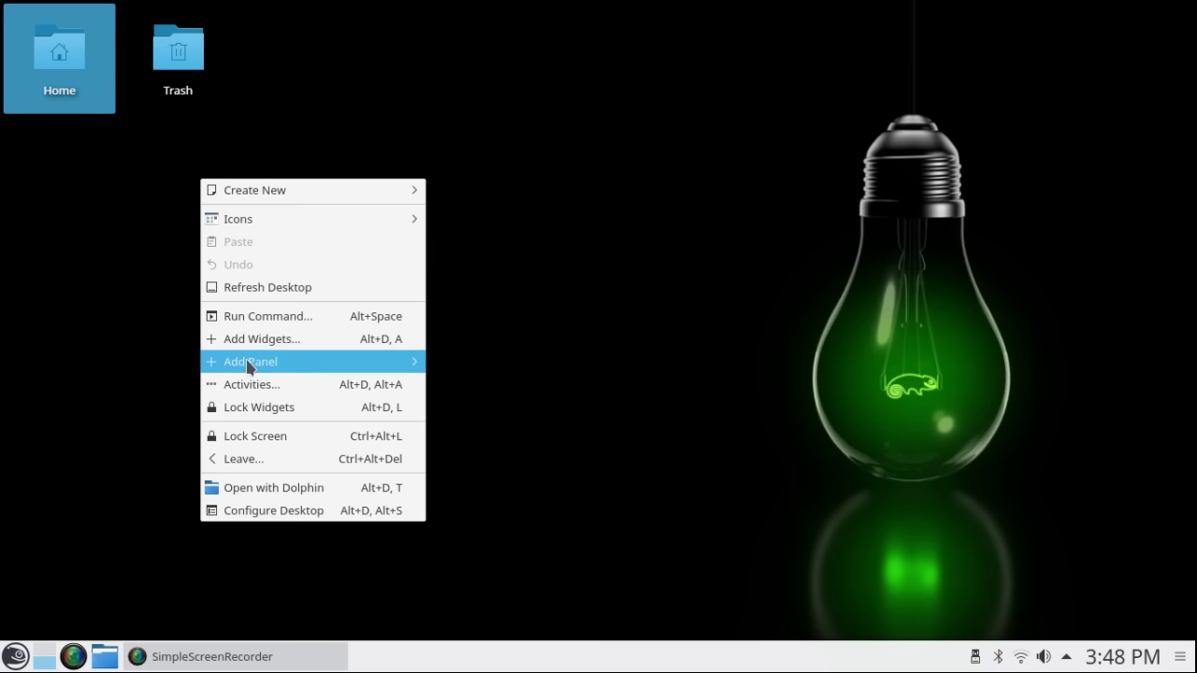
click(249, 514)
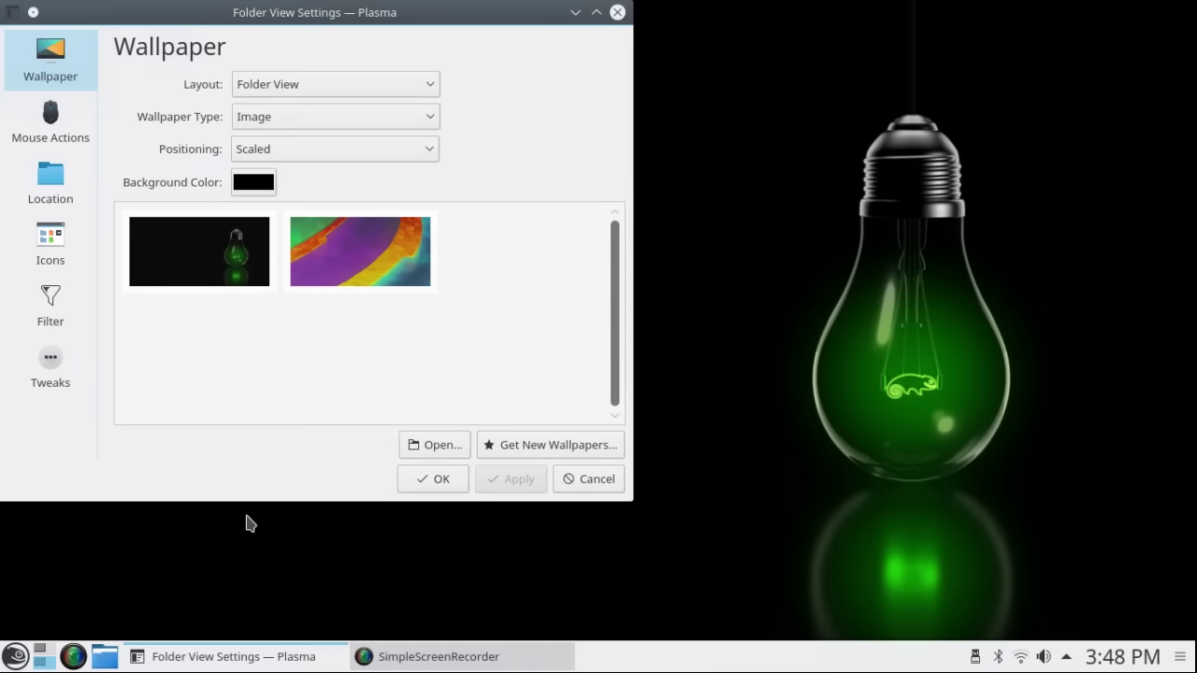
click(431, 84)
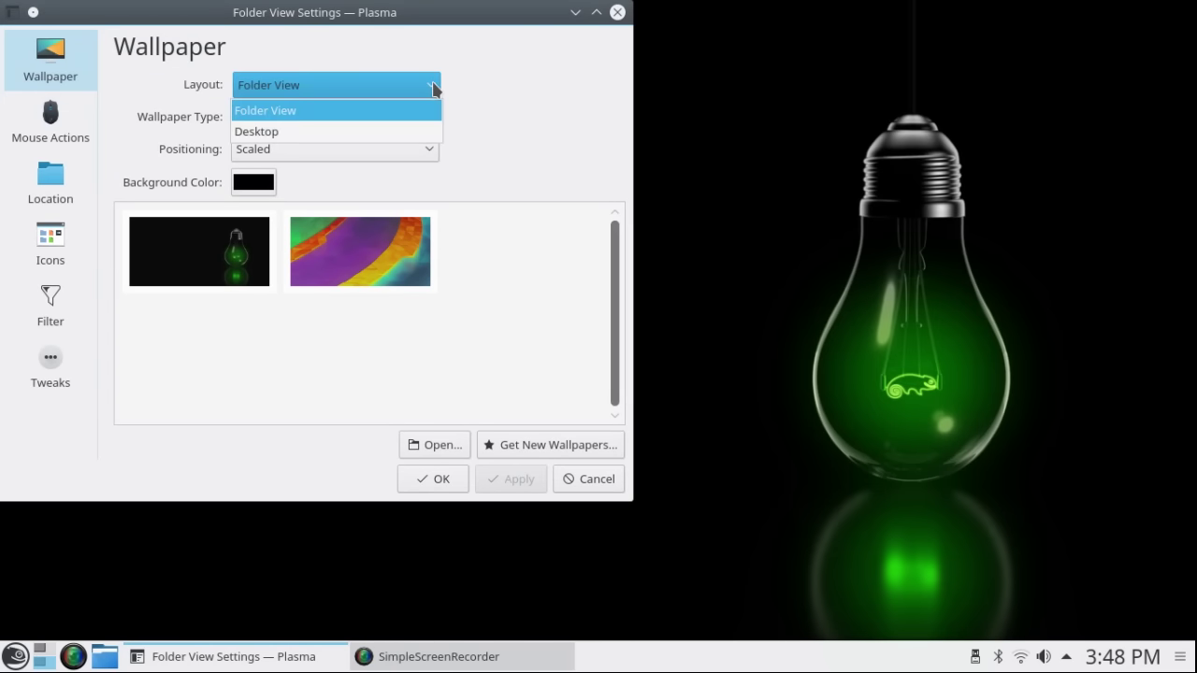
click(425, 133)
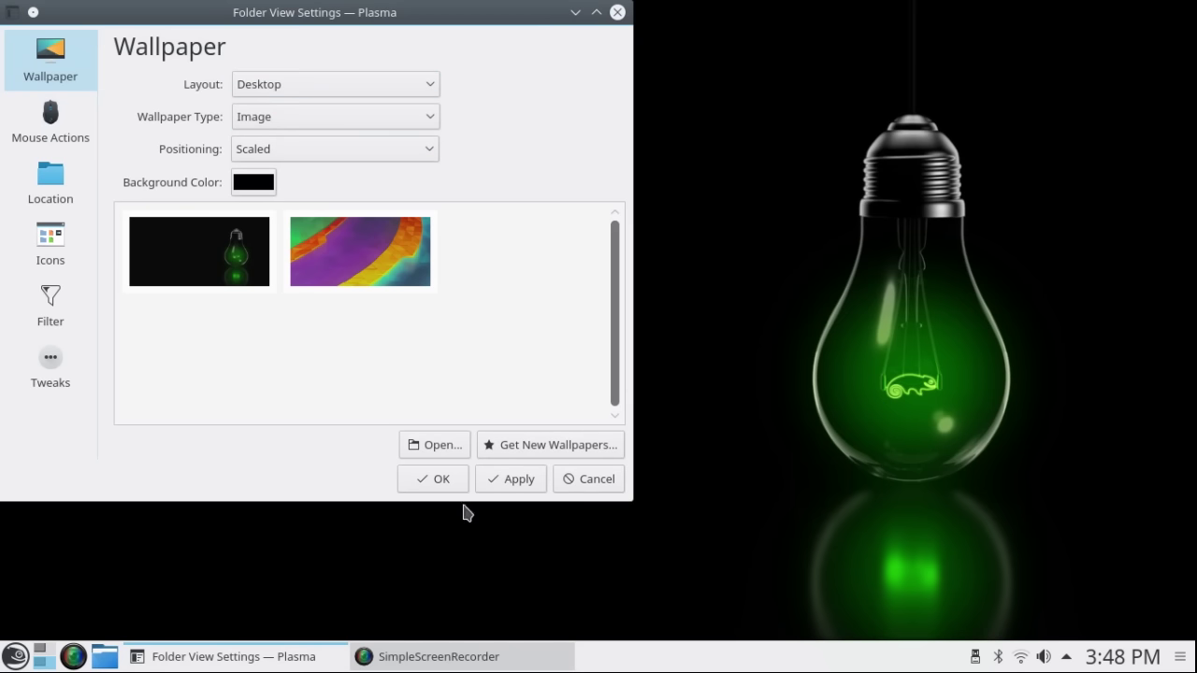
click(500, 479)
key(Return)
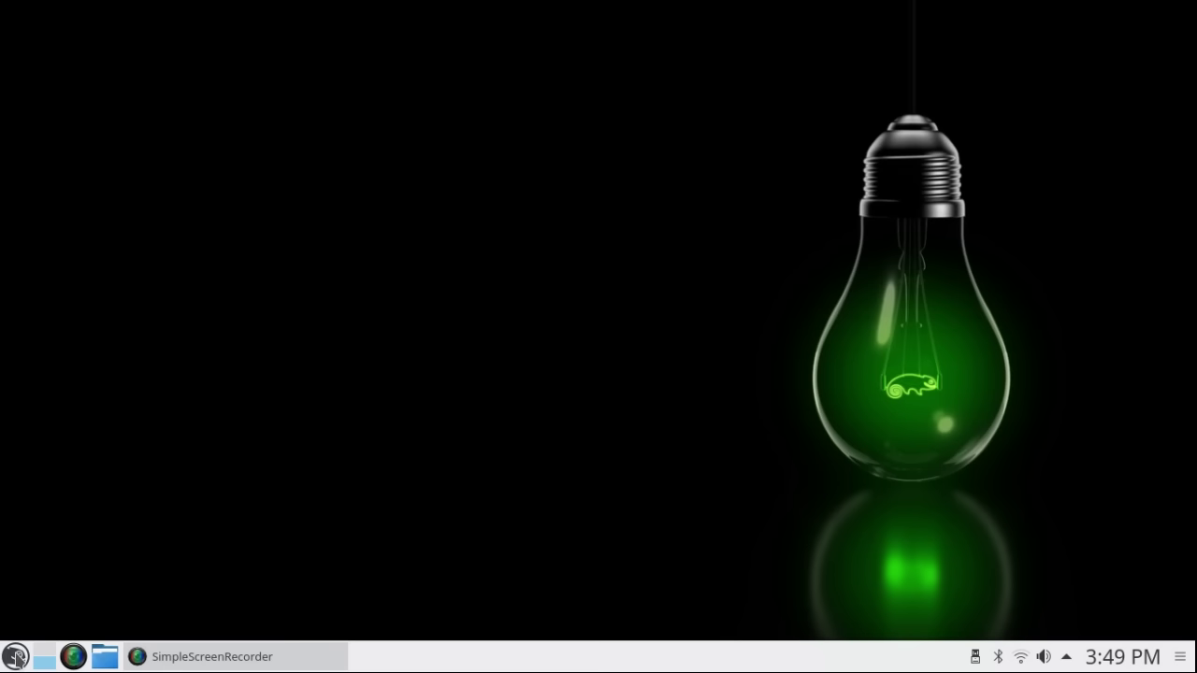
Step: Look through the current application menu, including its recent documents and Settings entries, and close it
click(16, 657)
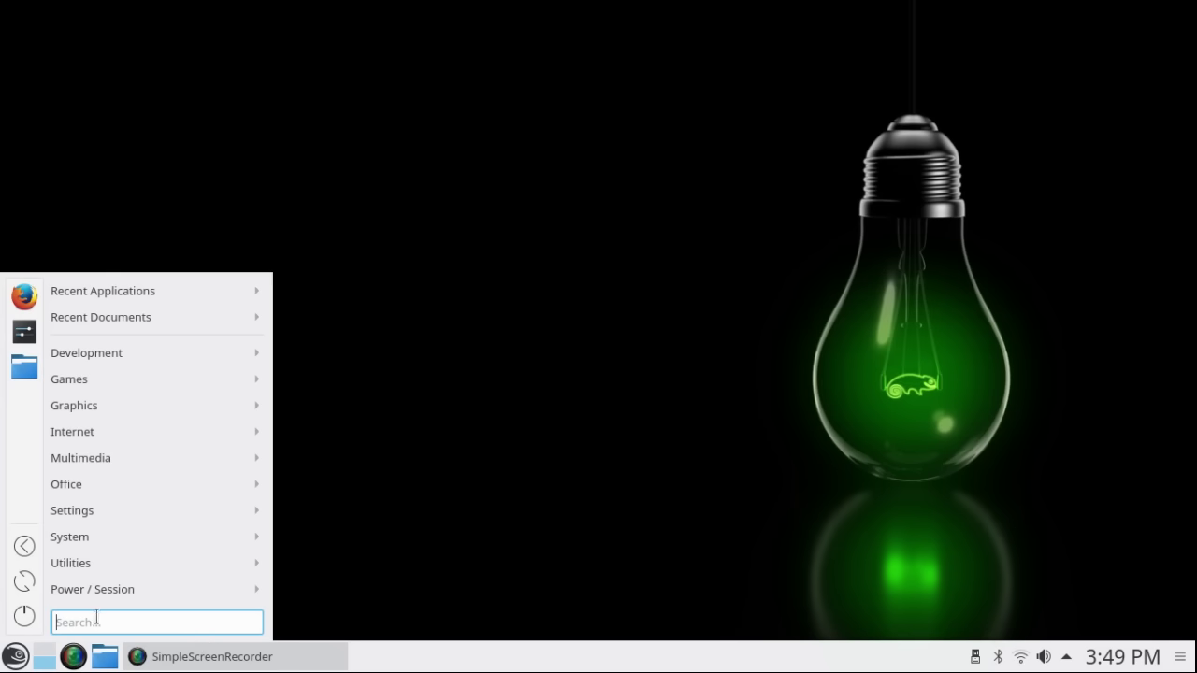
mouse_move(82, 513)
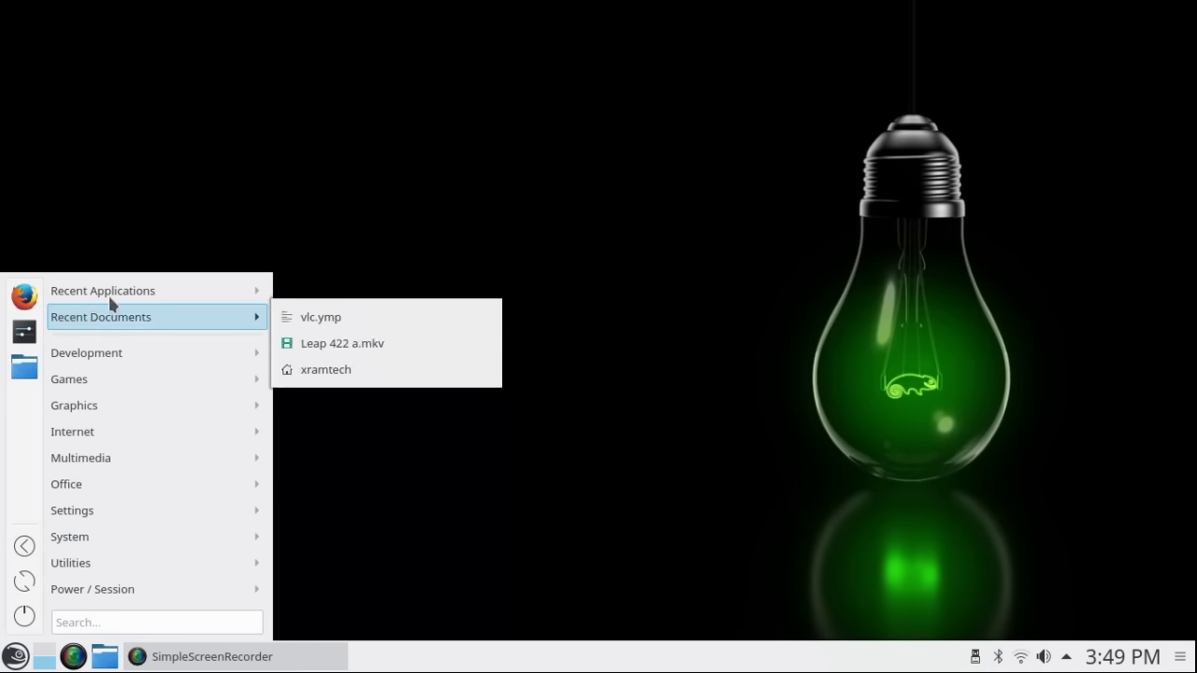
mouse_move(141, 511)
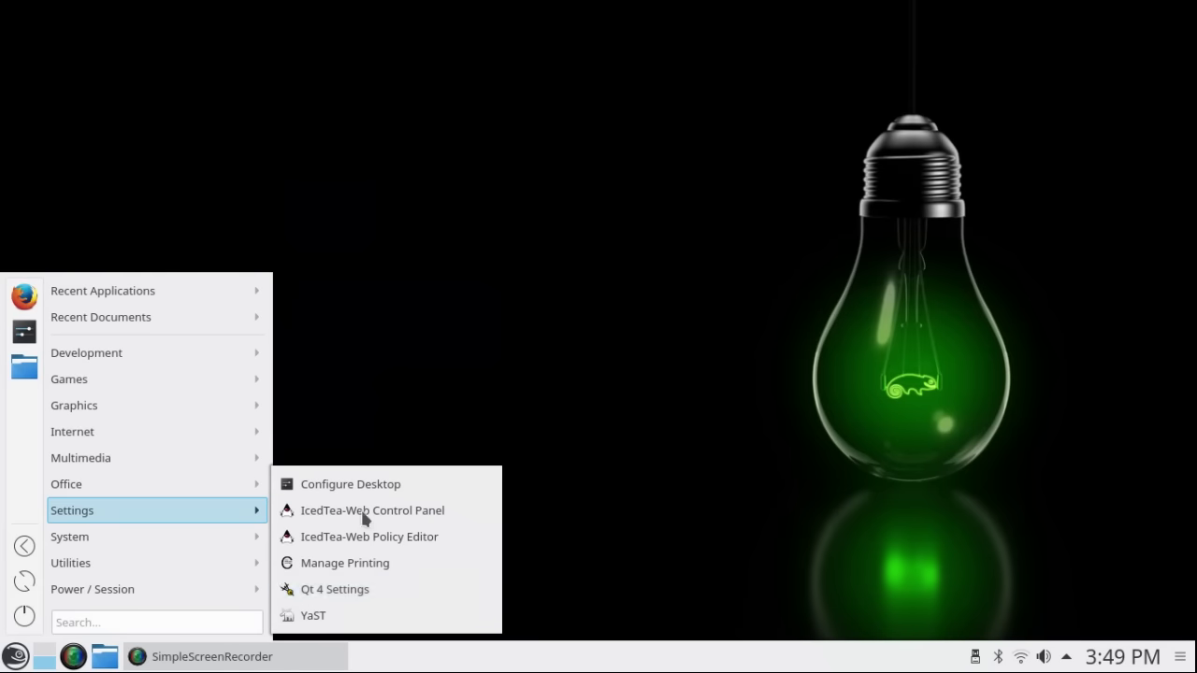
click(476, 315)
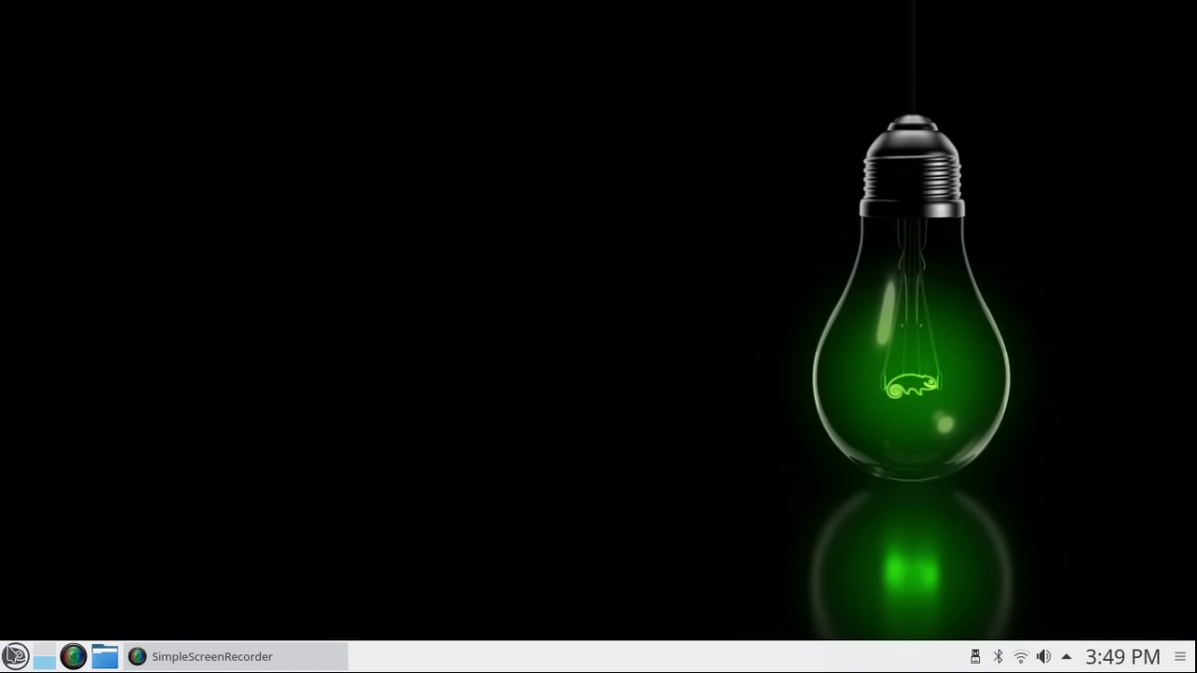
Step: Replace the panel's Application Menu with the Application Launcher alternative widget
right_click(16, 656)
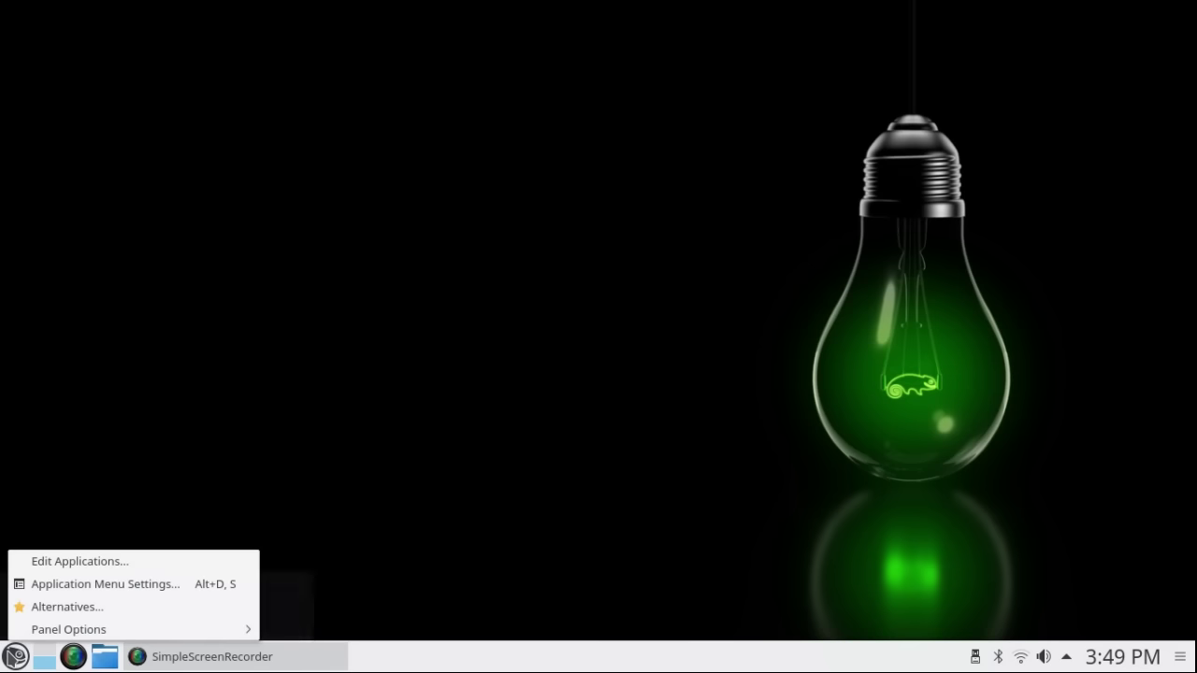
click(67, 607)
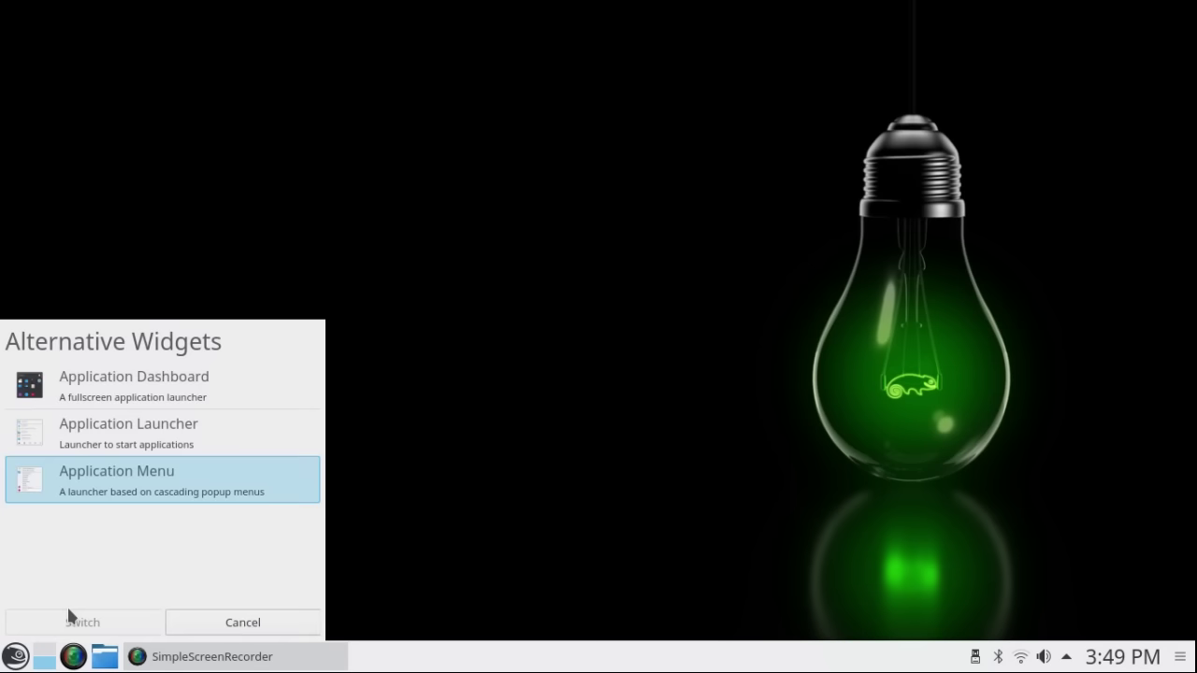
click(89, 429)
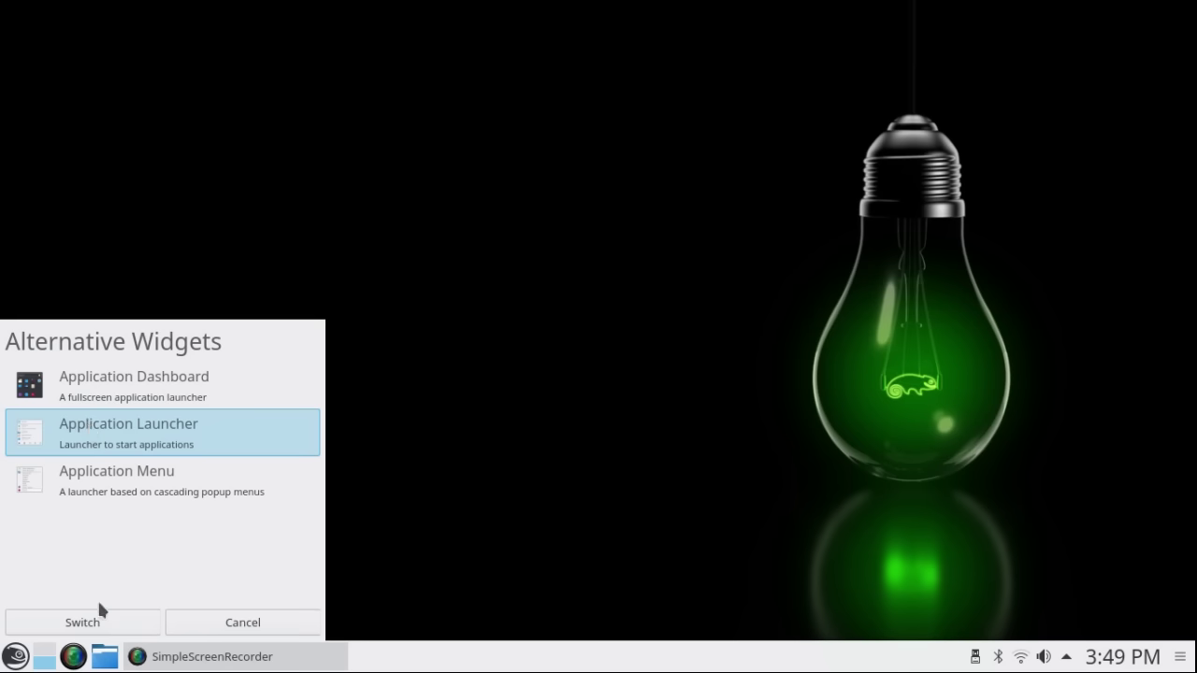
click(81, 623)
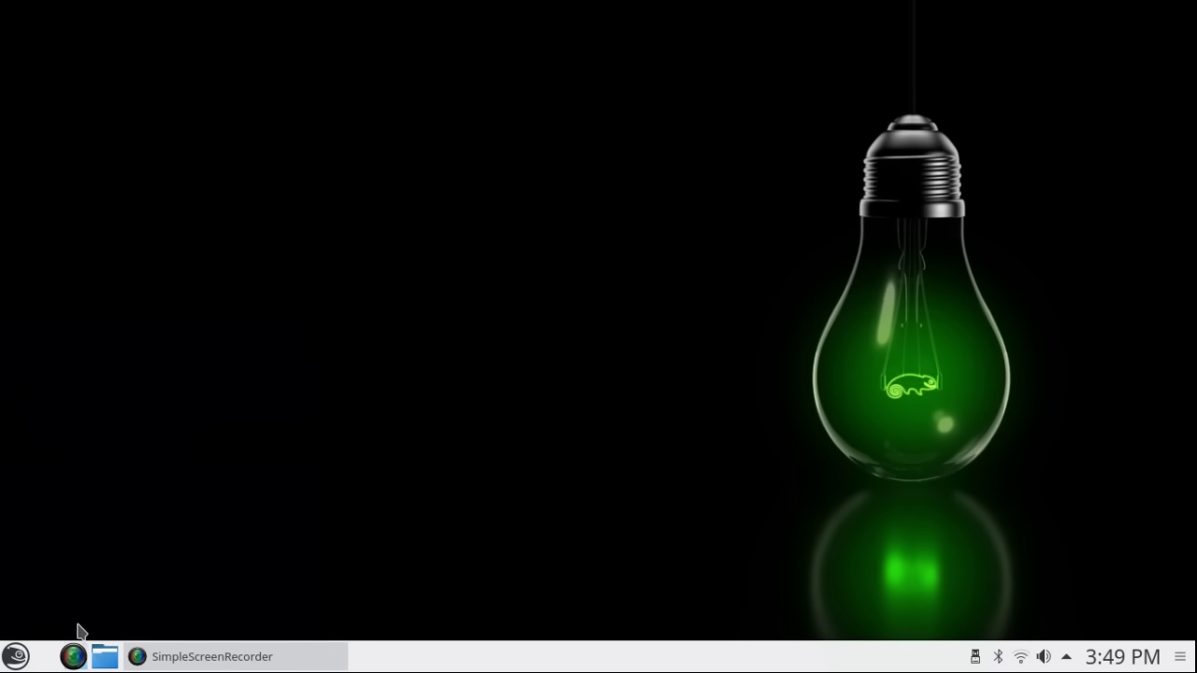
Step: Look through the Application Launcher's Applications, Computer and Leave sections and close it
click(16, 657)
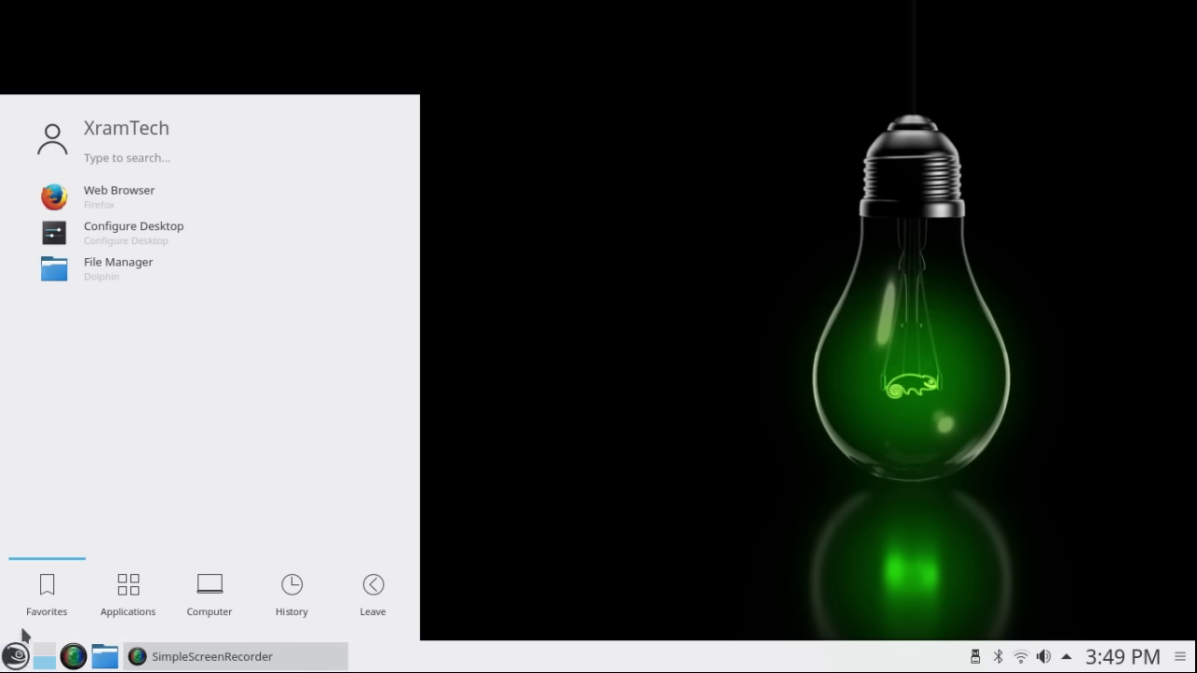
click(128, 599)
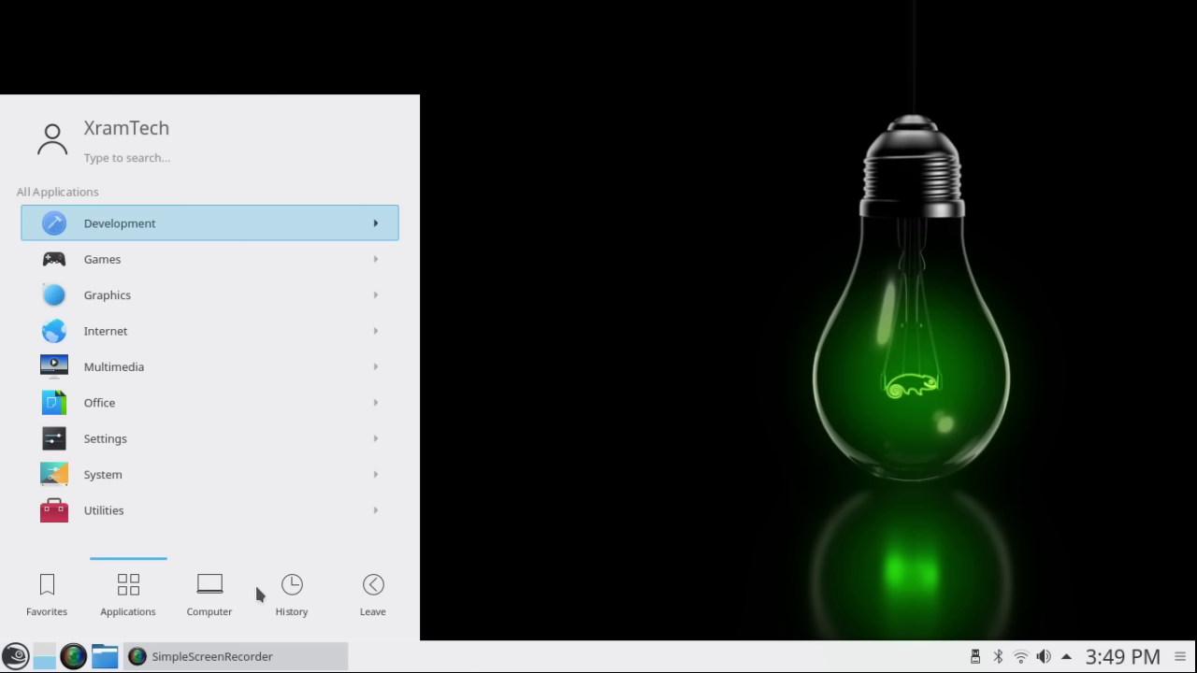
click(210, 594)
click(372, 589)
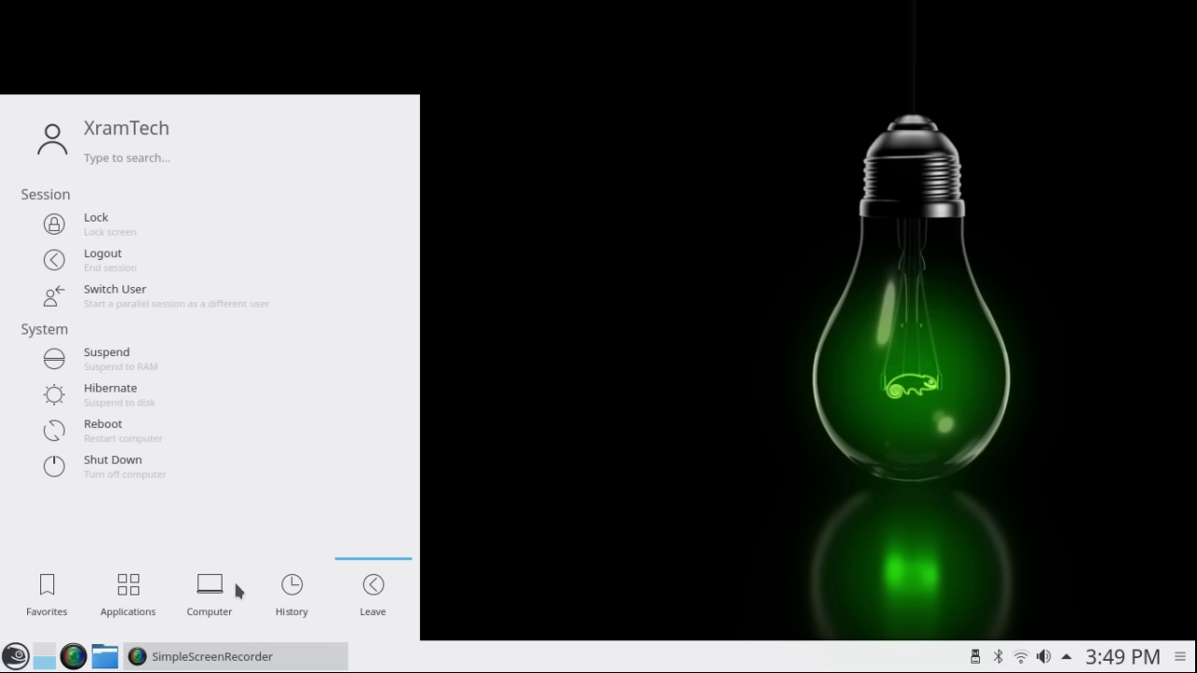
click(15, 607)
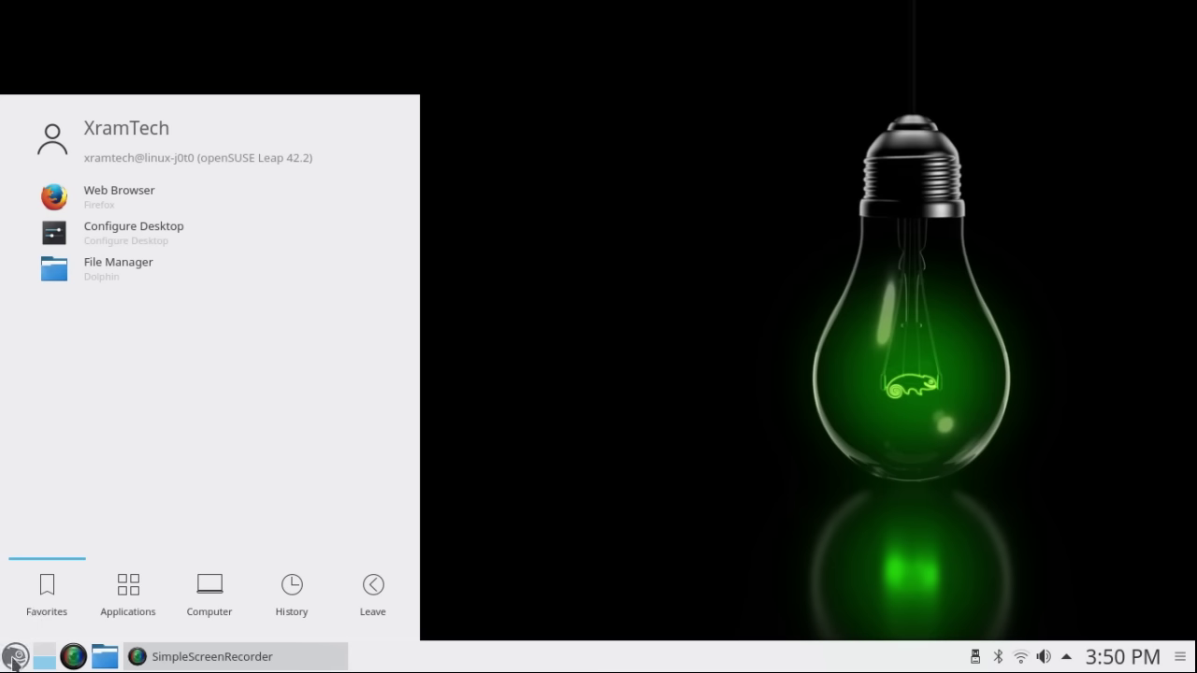
click(13, 663)
Step: Replace the panel's Application Launcher with the fullscreen Application Dashboard alternative widget
right_click(13, 663)
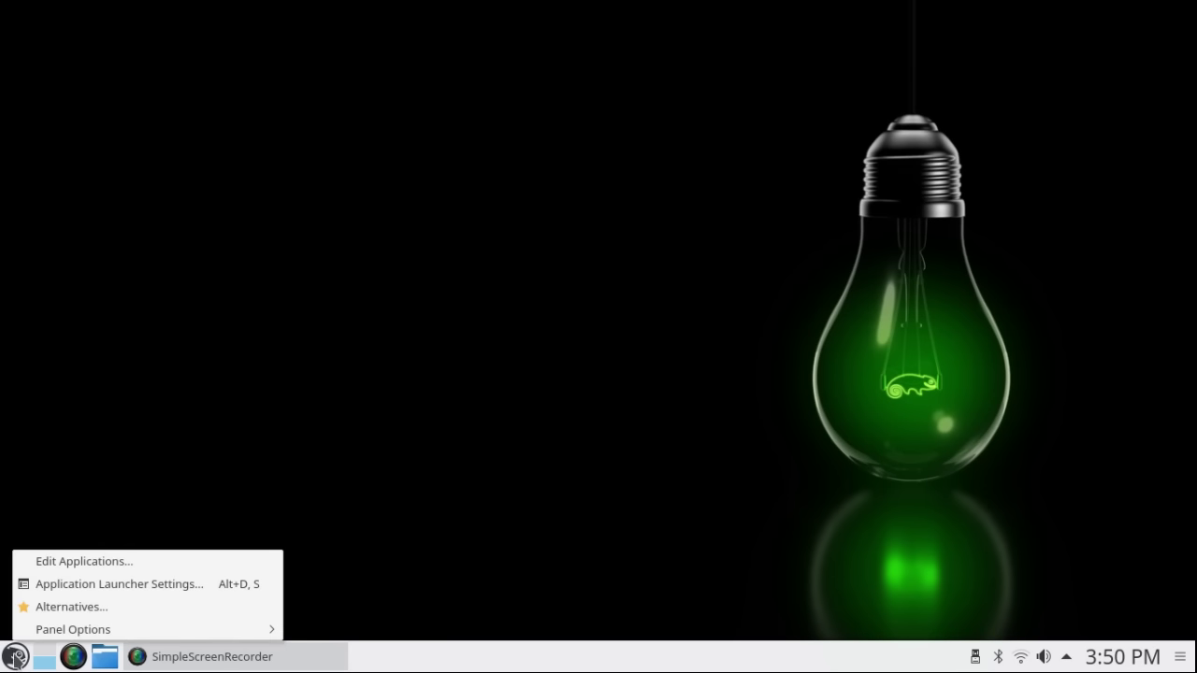
click(52, 610)
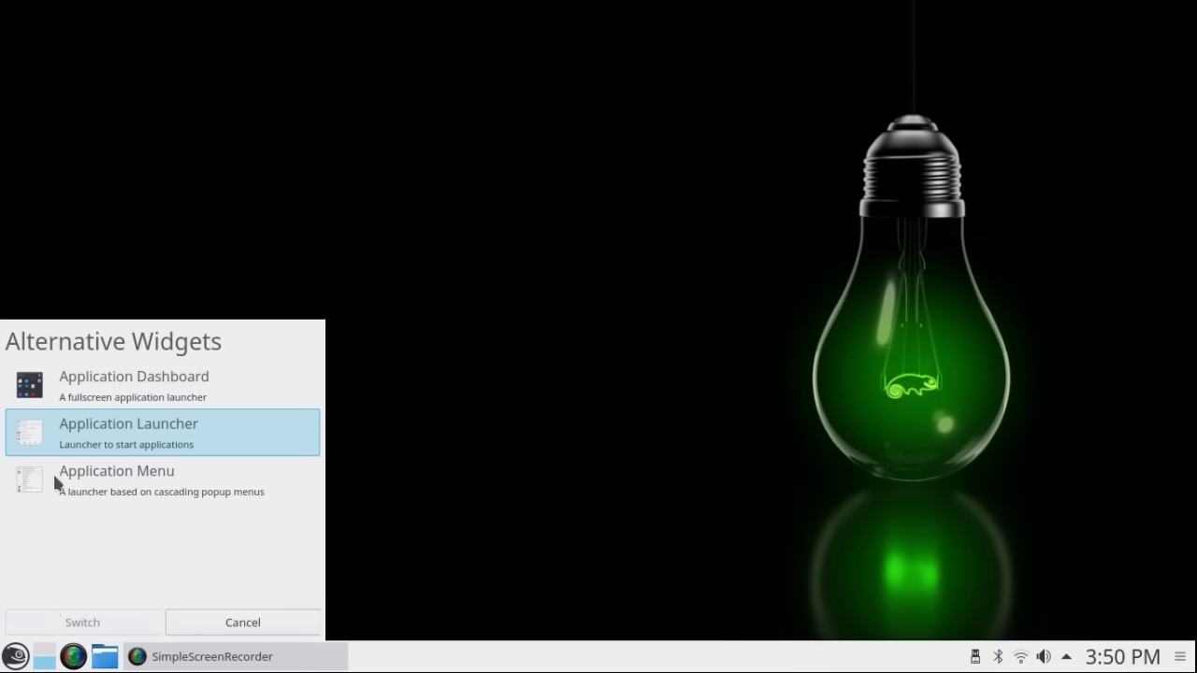
click(92, 381)
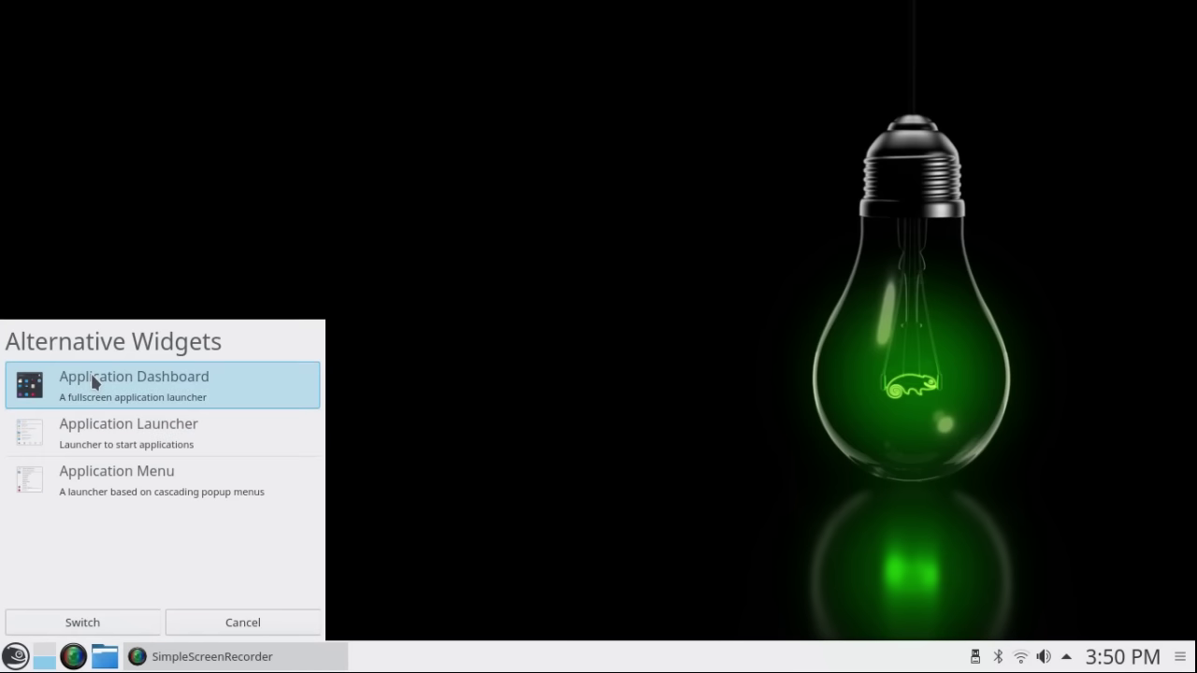
click(96, 629)
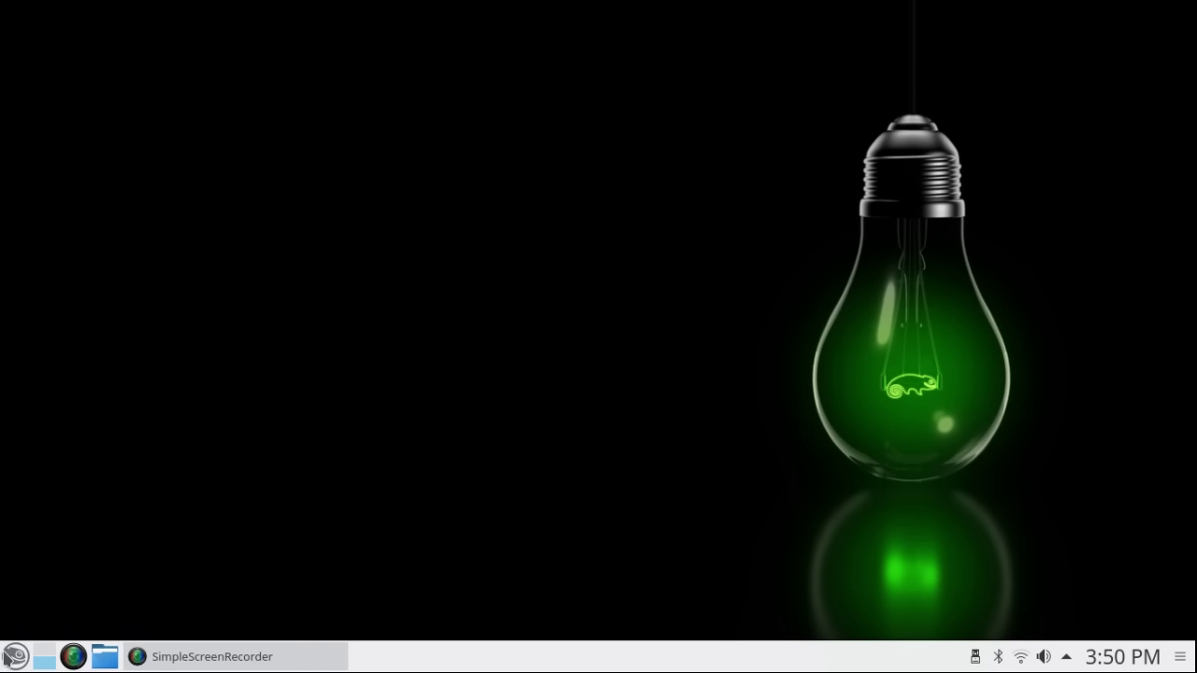
Step: Look through the Application Dashboard's categories, from Recent Applications down to System, and close the dashboard
click(9, 657)
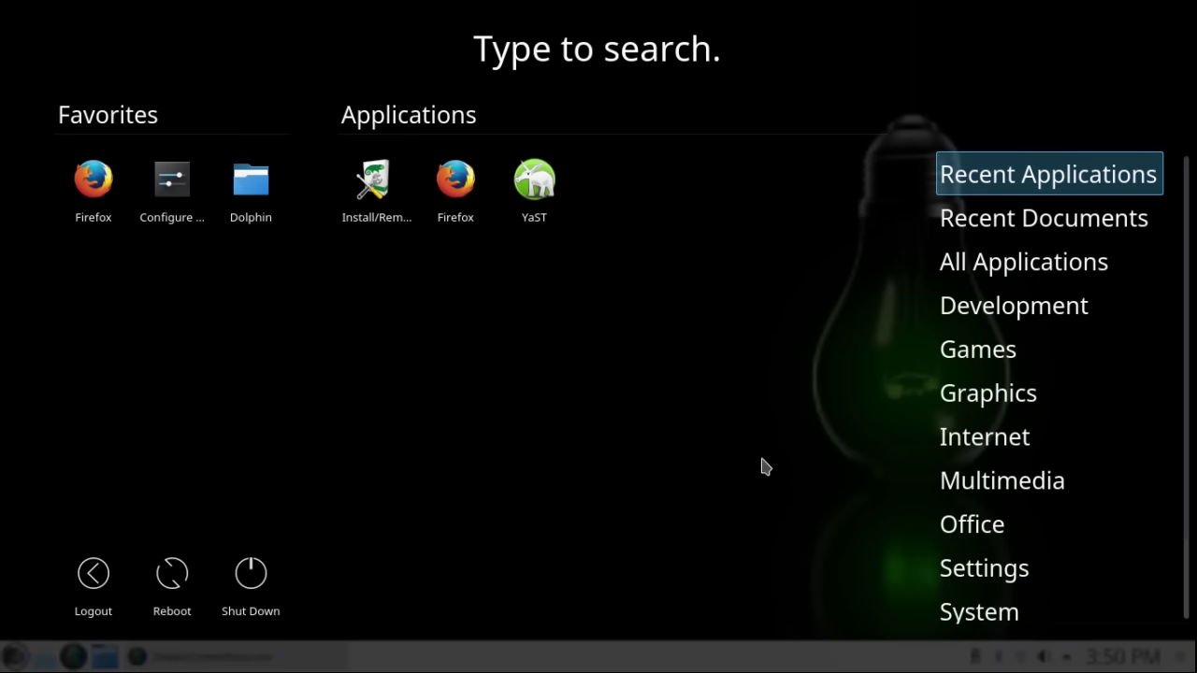
mouse_move(982, 218)
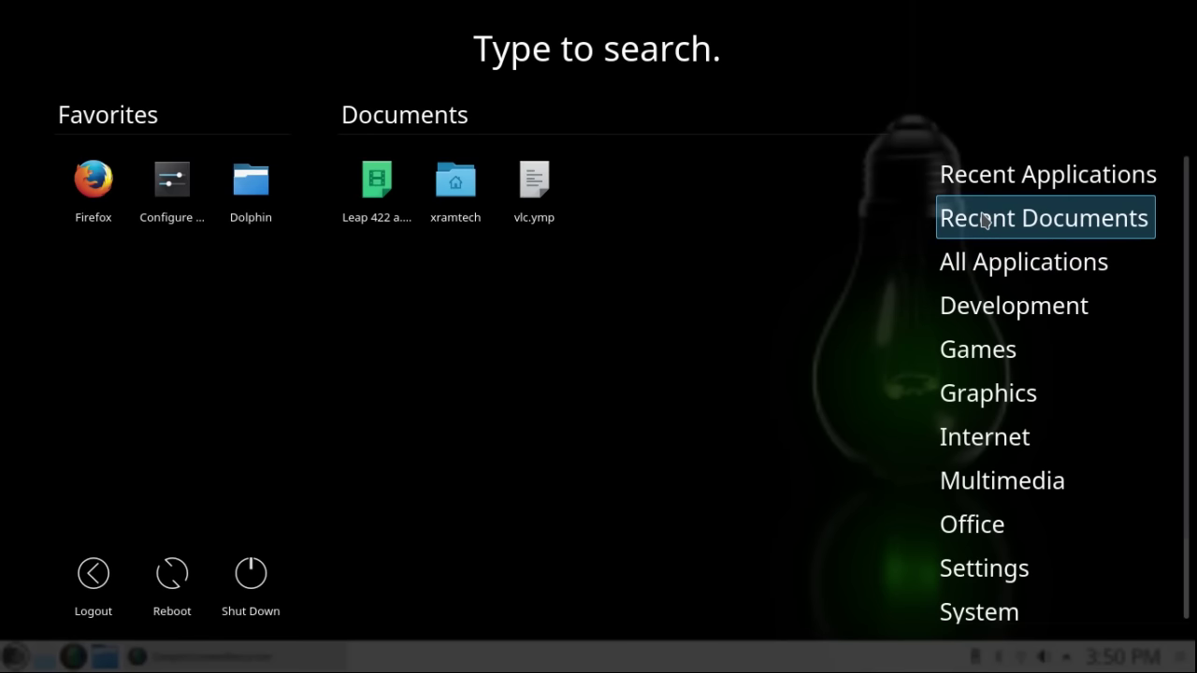
mouse_move(983, 271)
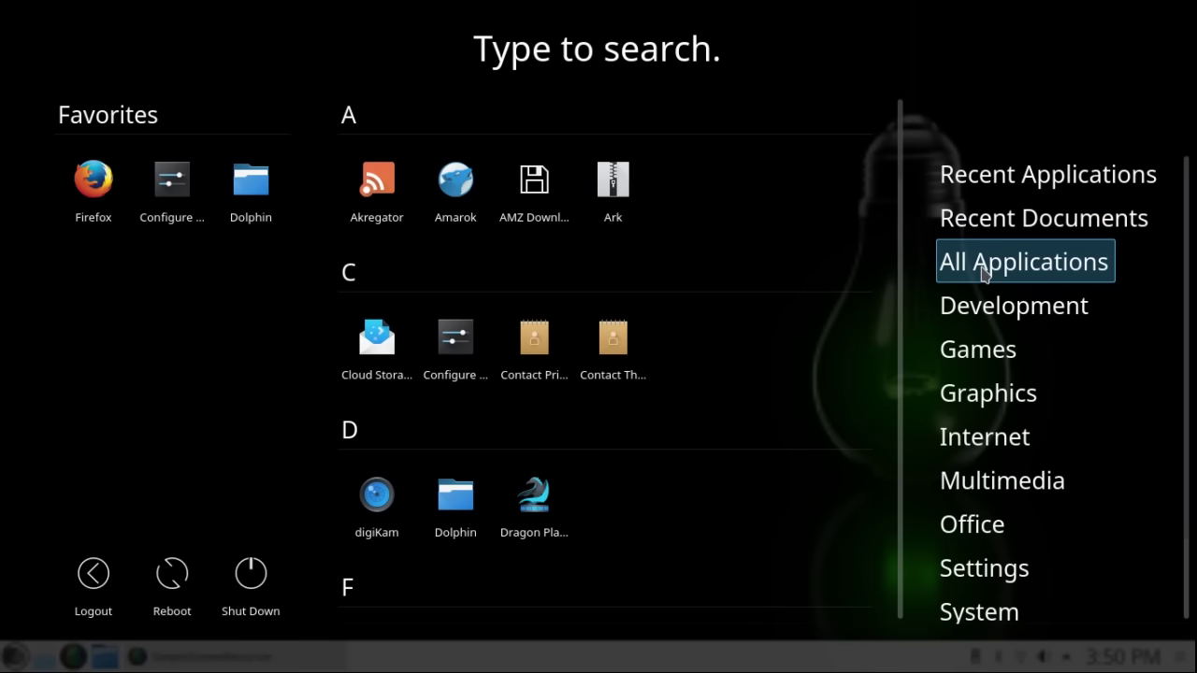
mouse_move(985, 315)
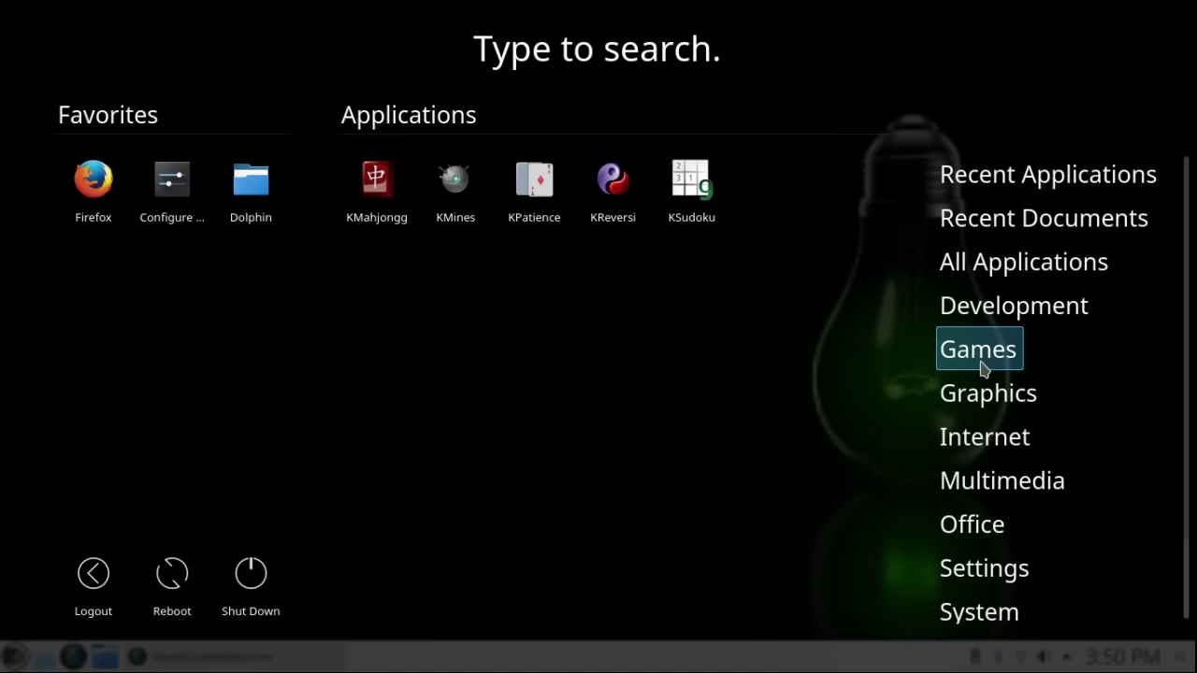
mouse_move(981, 410)
mouse_move(971, 444)
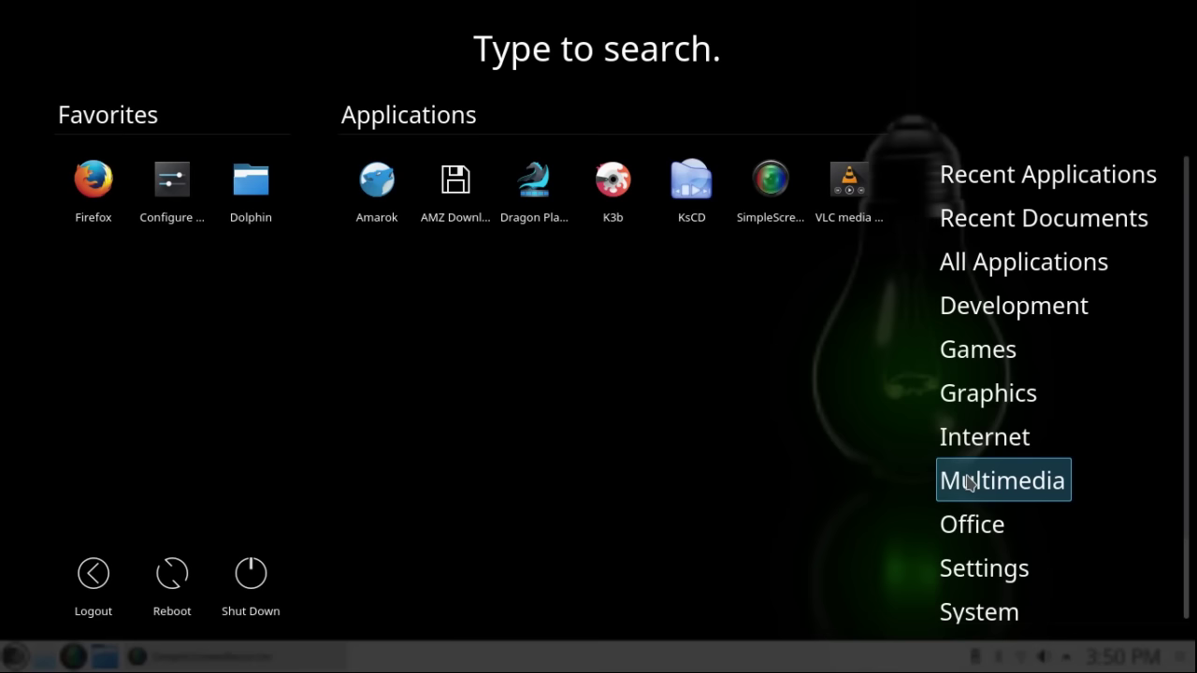
mouse_move(969, 532)
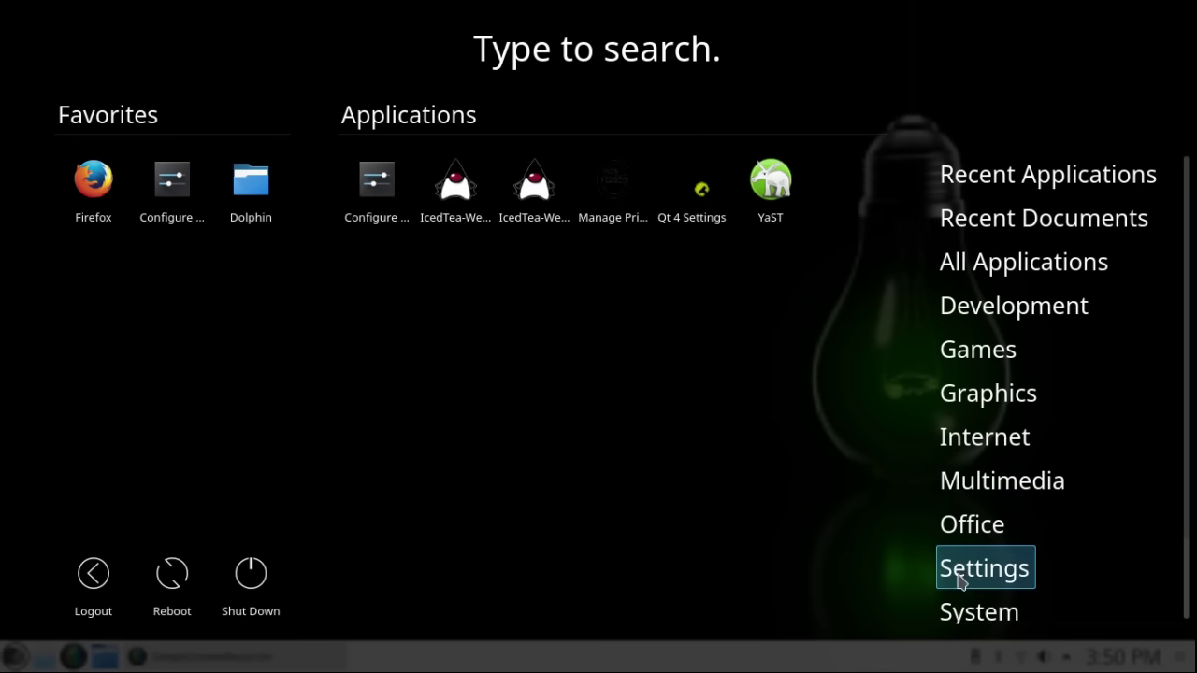
mouse_move(960, 622)
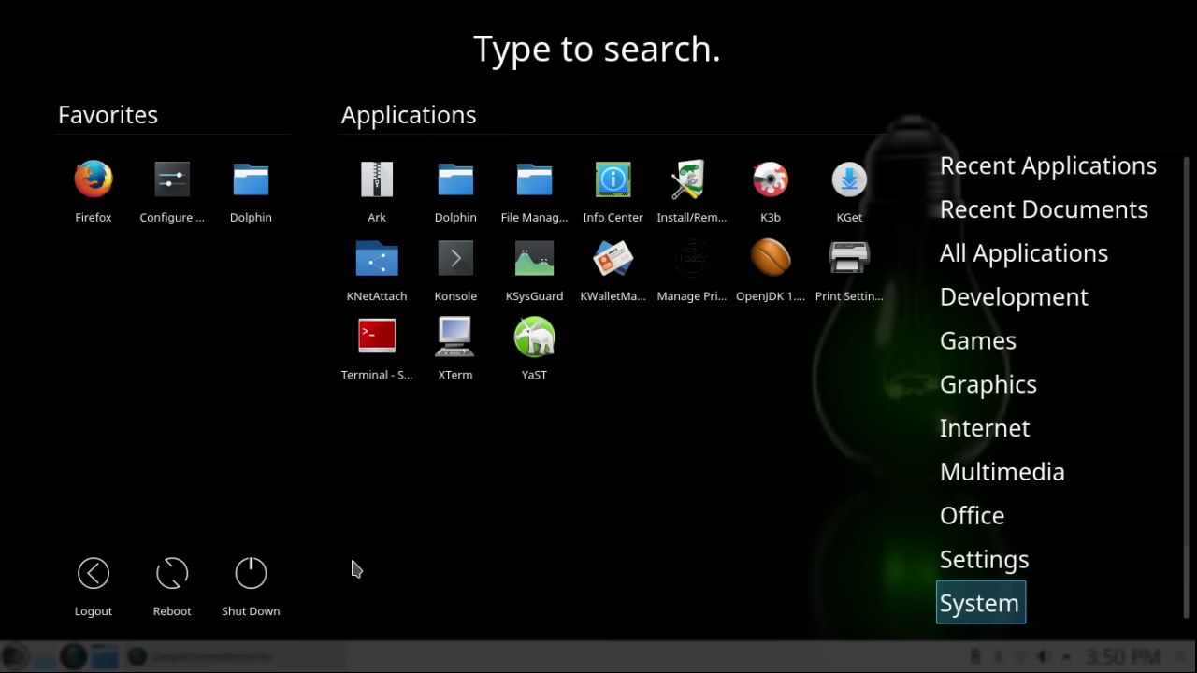
click(16, 659)
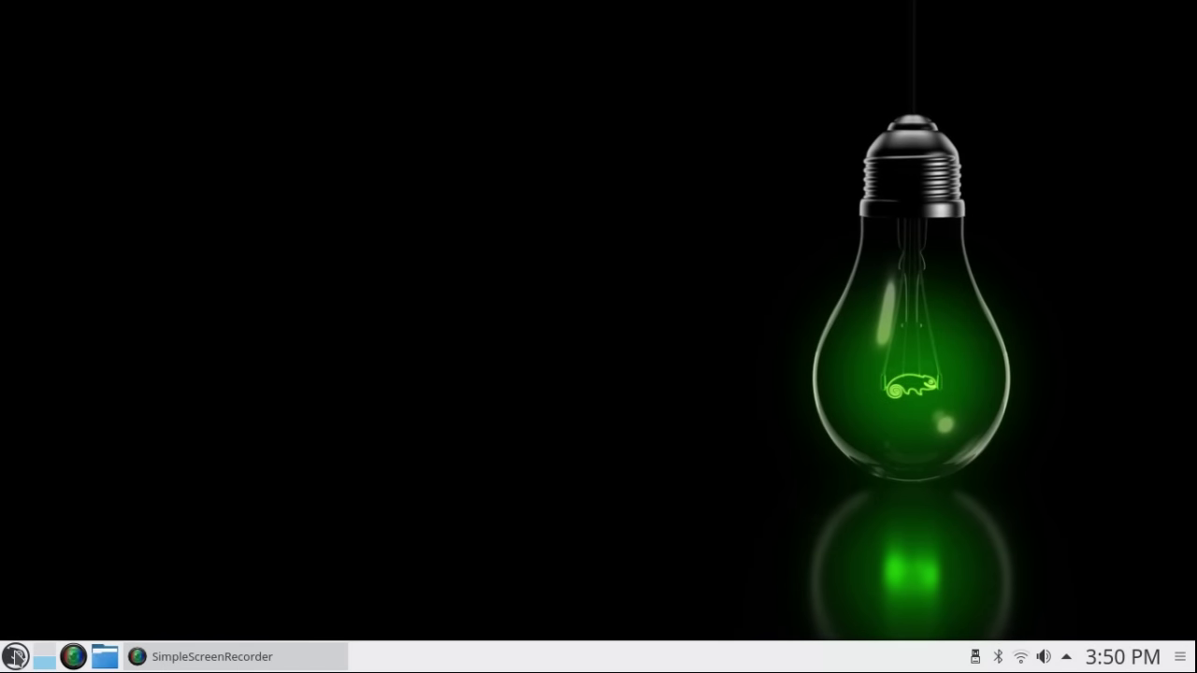
Step: Replace the panel's Application Dashboard with the cascading Application Menu alternative widget
right_click(16, 658)
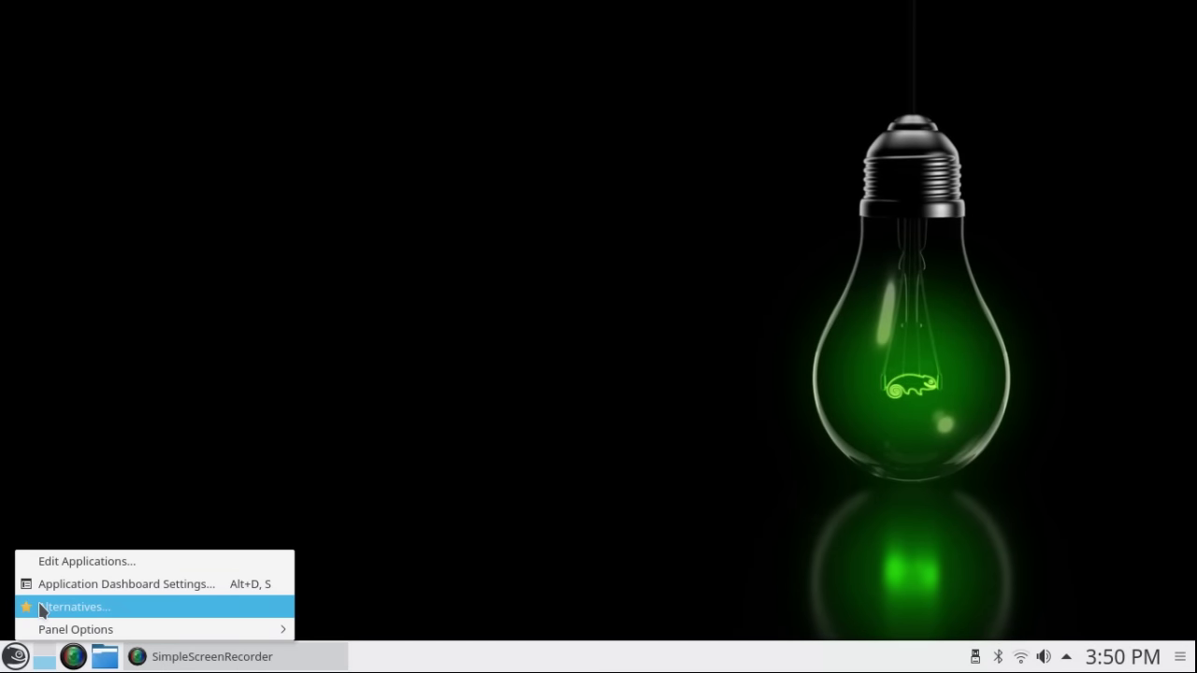
click(41, 608)
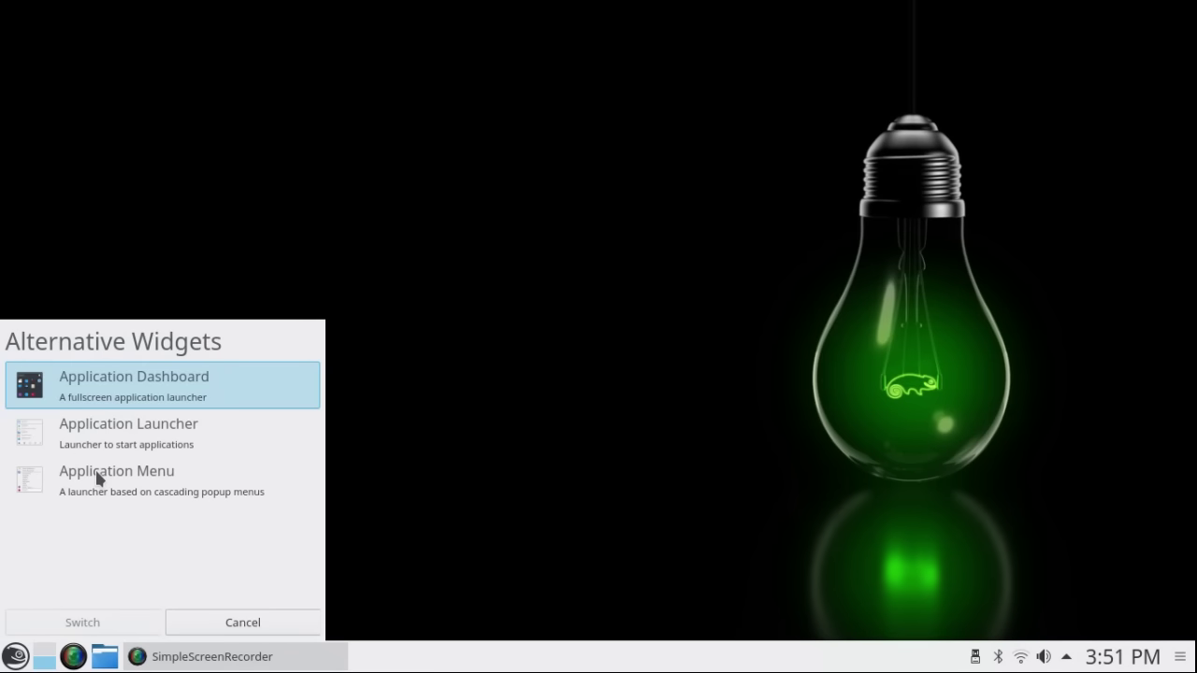
click(98, 478)
click(82, 623)
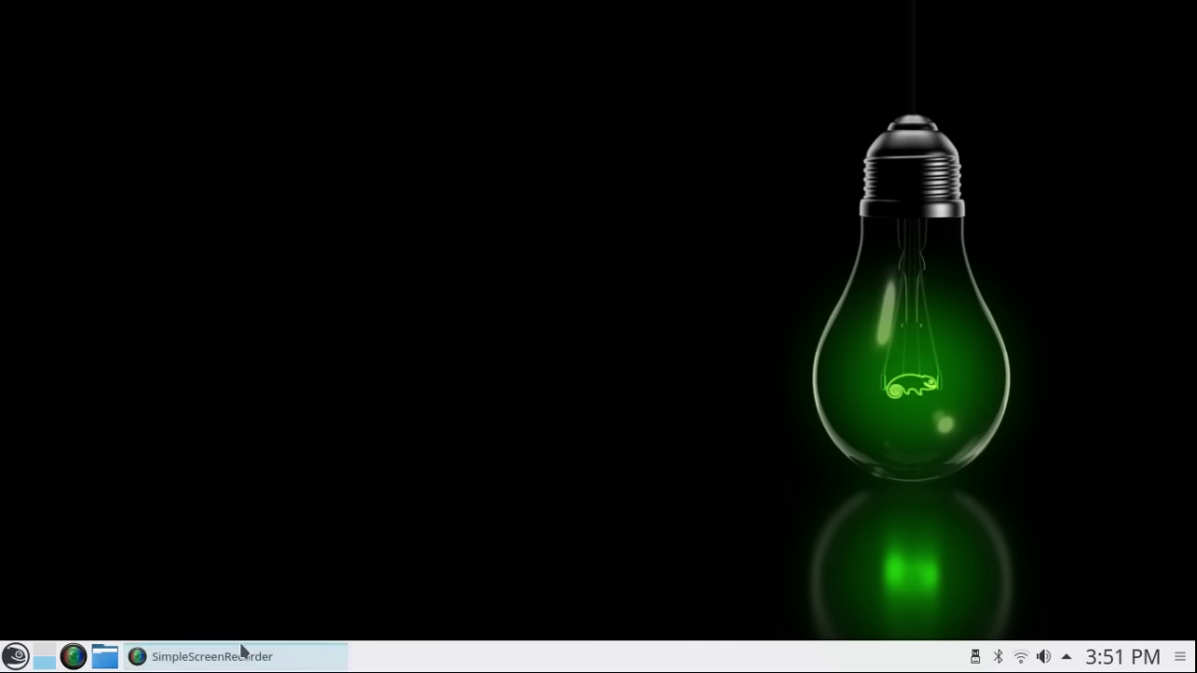
mouse_move(242, 651)
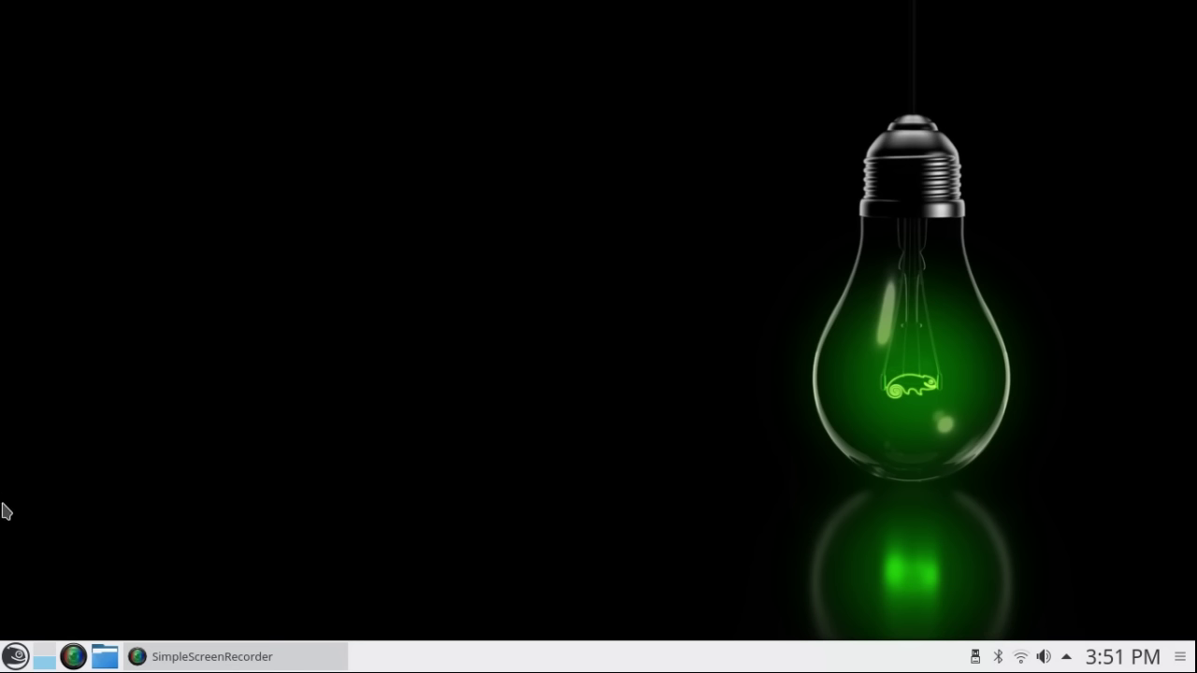
Step: Look through the System and Multimedia categories of the Application Menu and close it
click(16, 659)
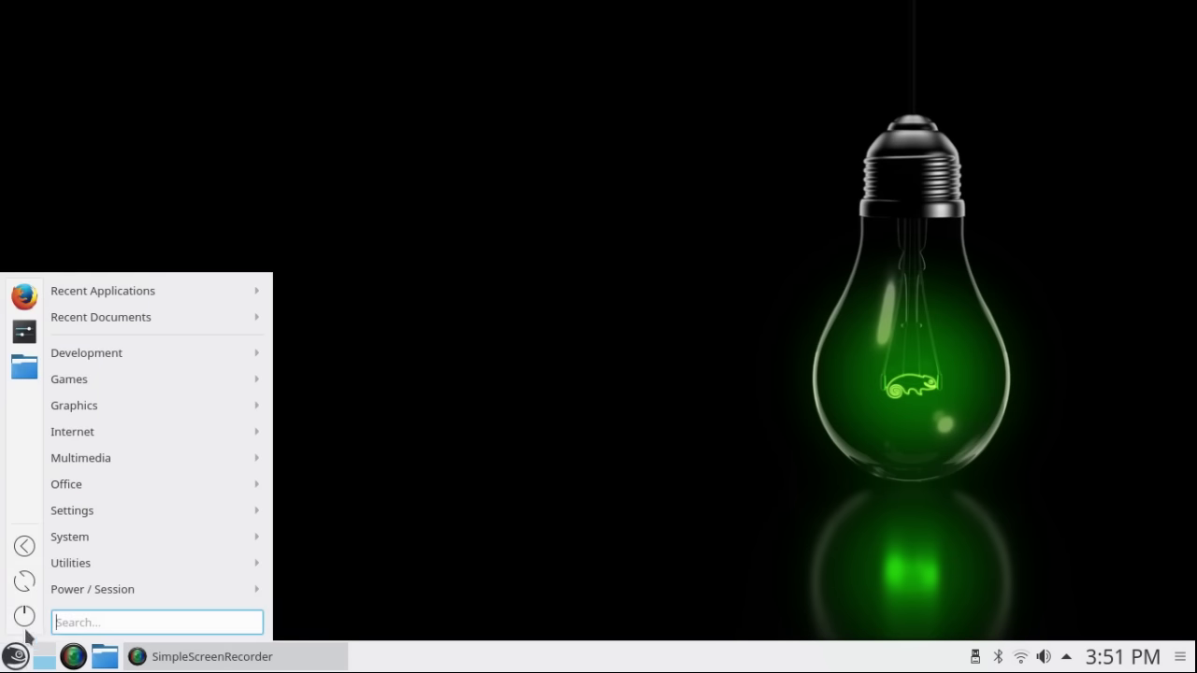
mouse_move(68, 540)
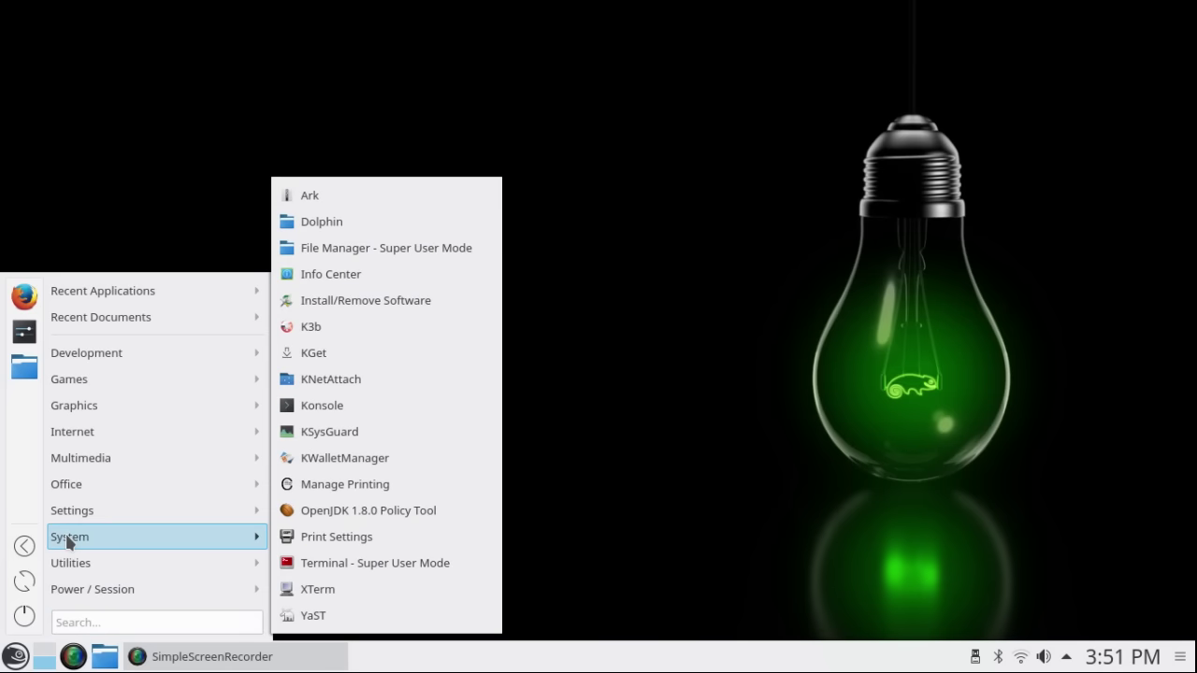
click(376, 302)
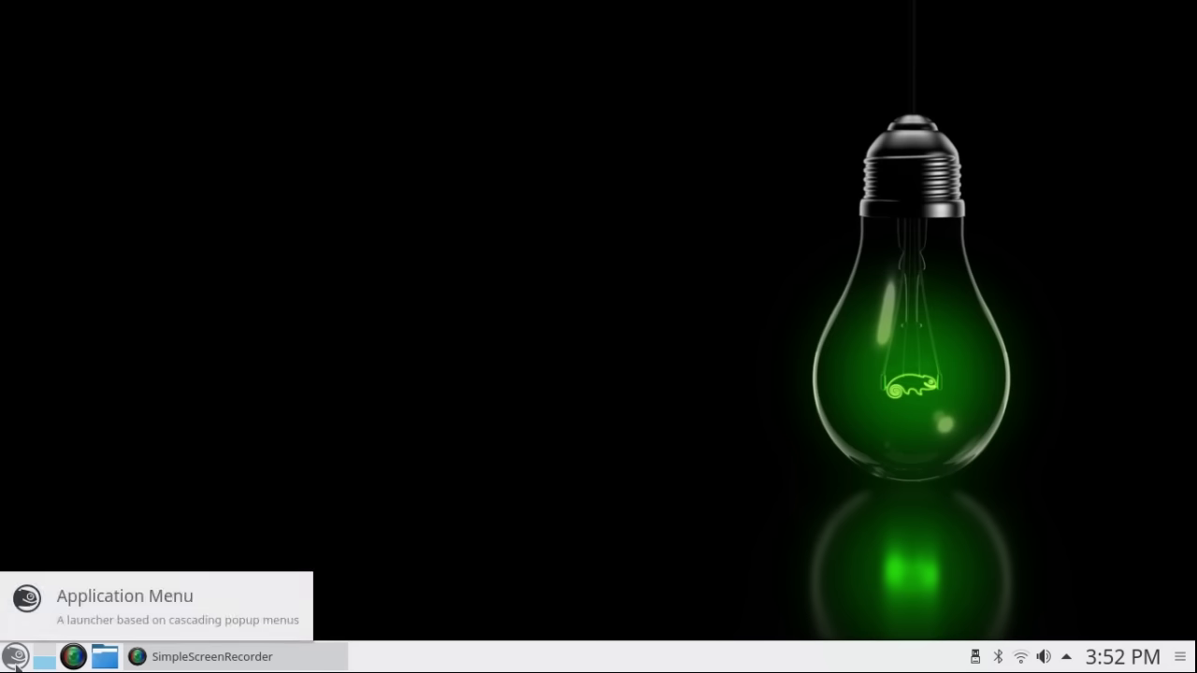
click(16, 662)
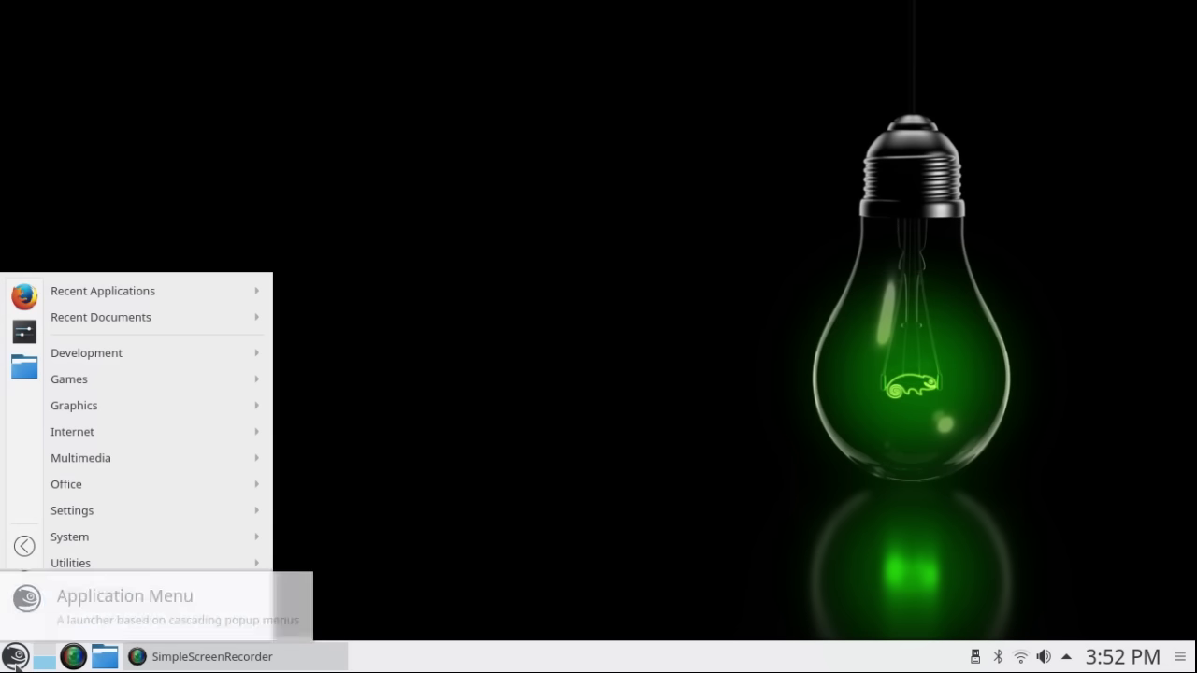
mouse_move(126, 454)
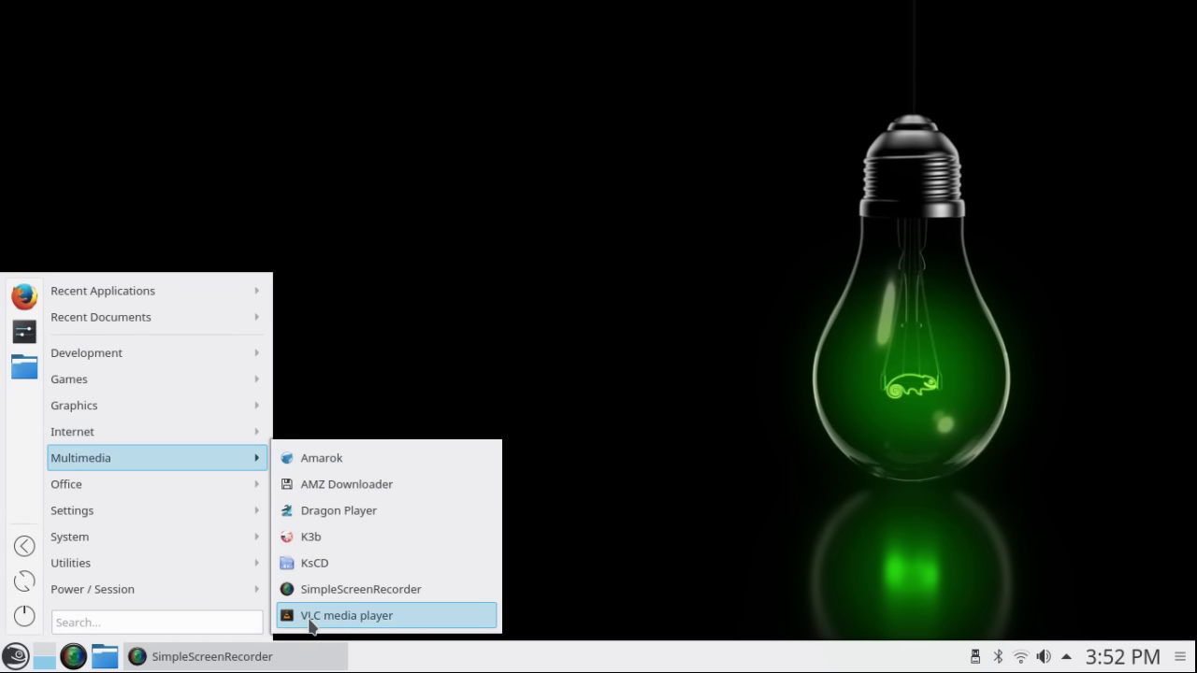
click(336, 157)
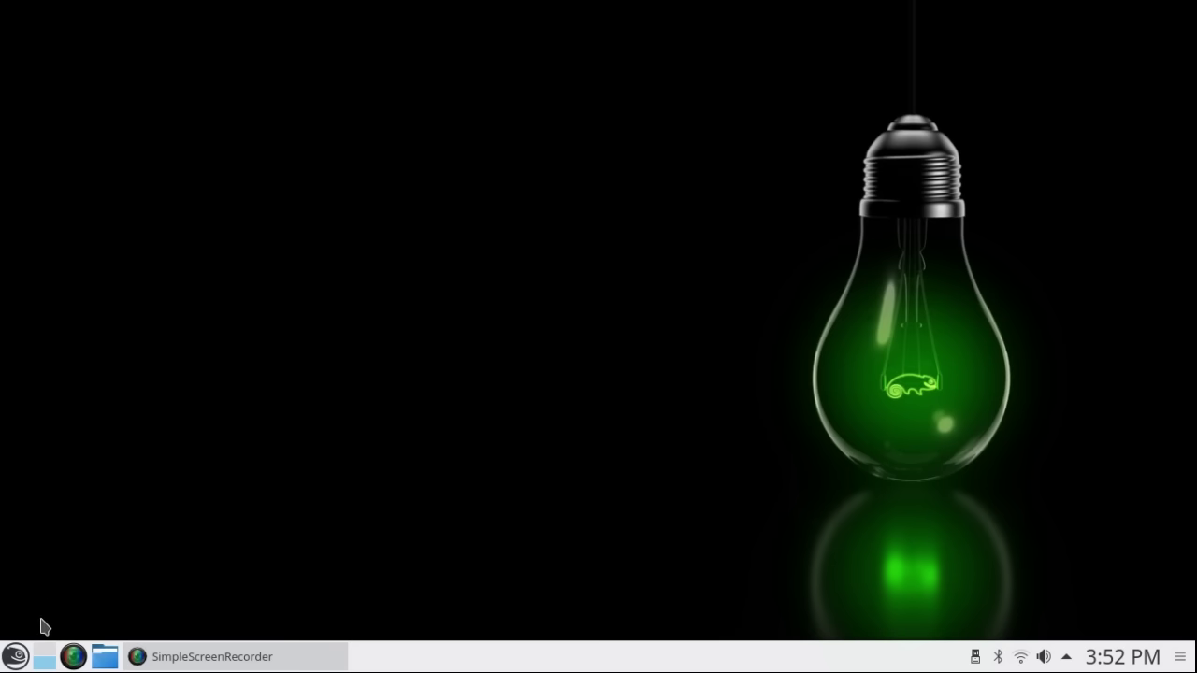
Step: Launch Firefox from the Internet category of the Application Menu
click(11, 664)
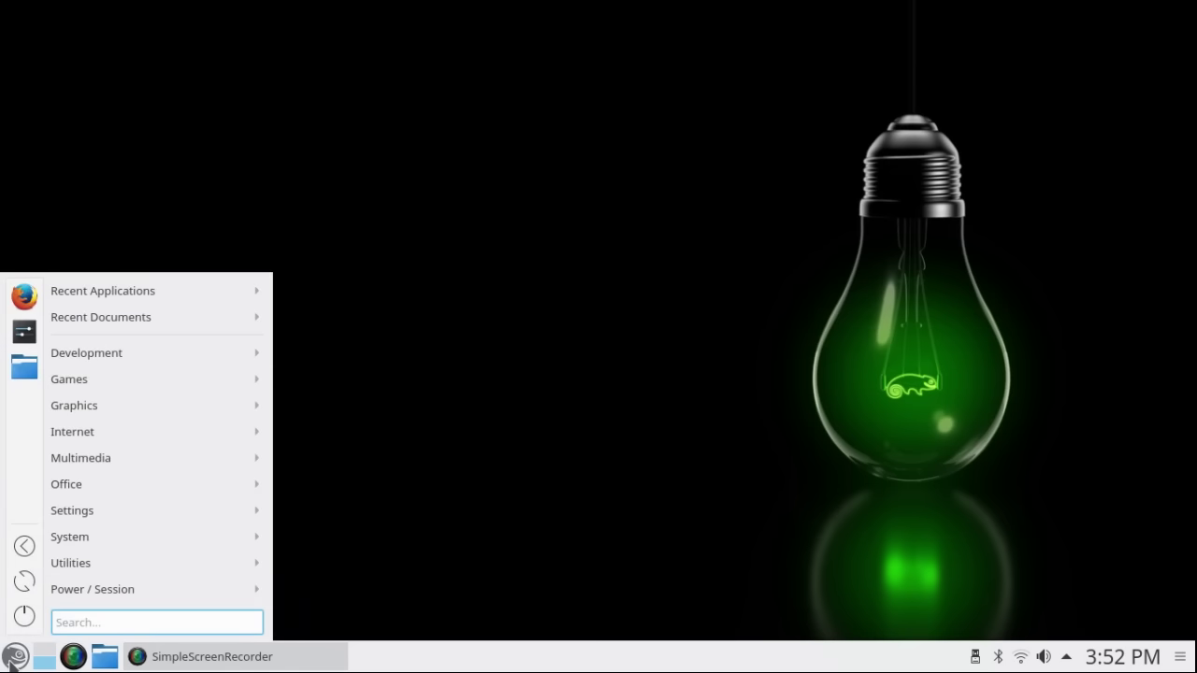
mouse_move(80, 413)
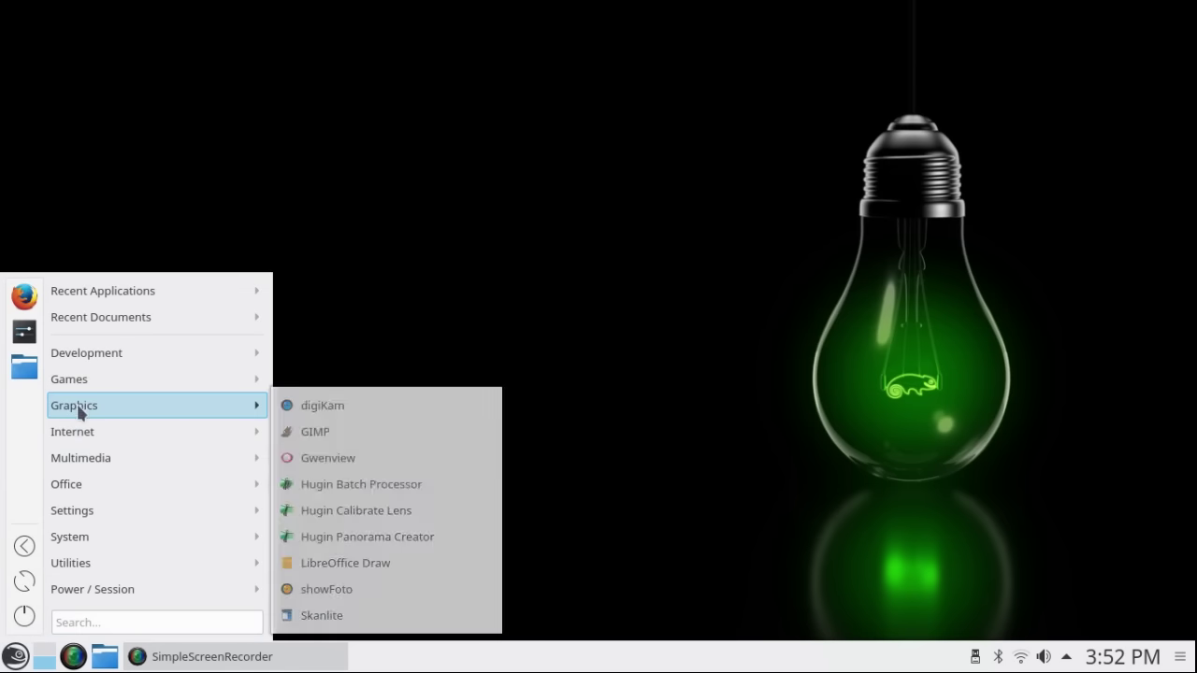
mouse_move(81, 438)
click(324, 432)
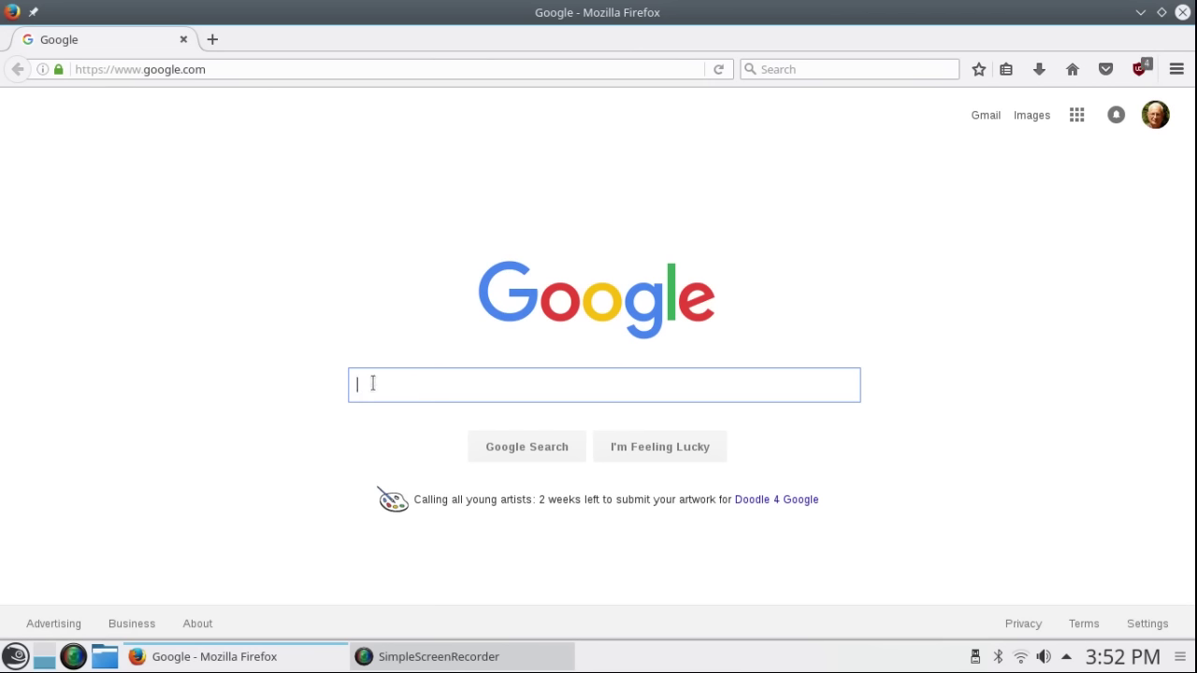
Step: Search Google for "vlc for opensuse"
text(vlc)
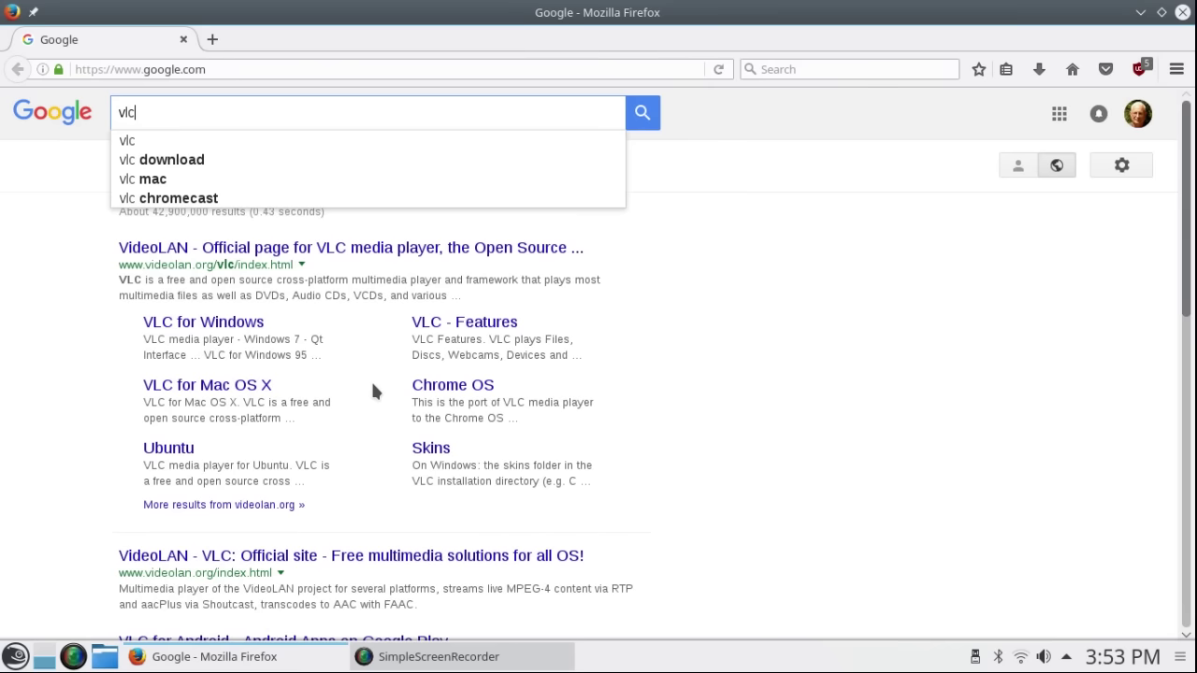
text( for op)
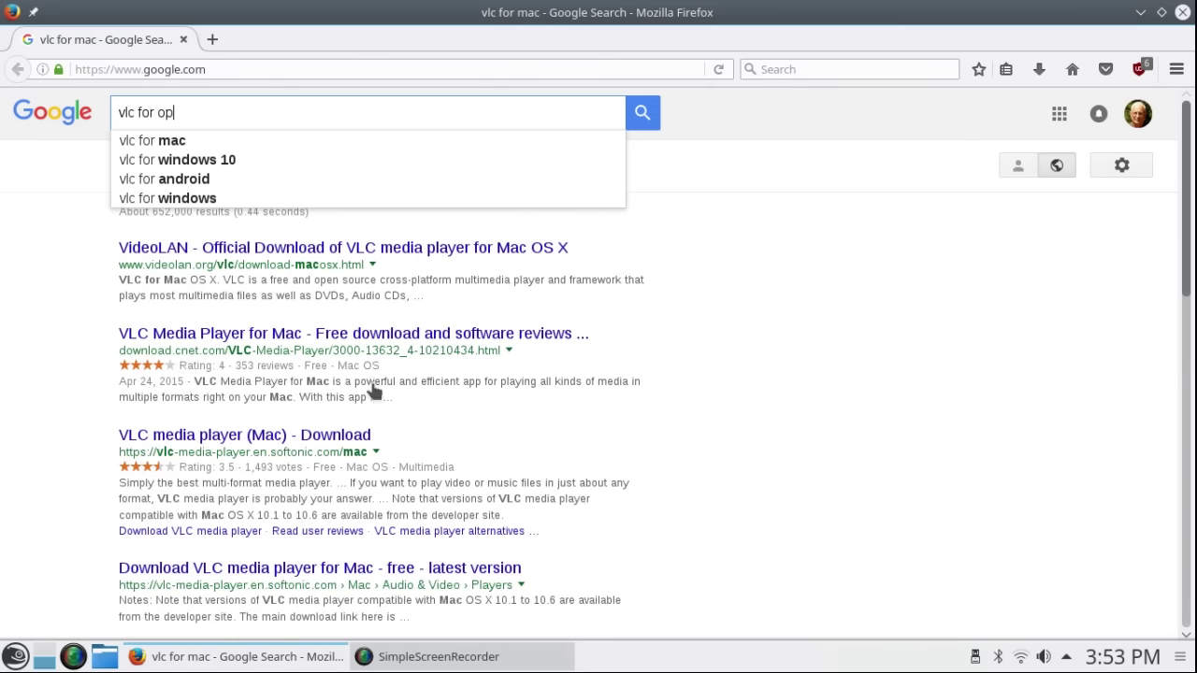
text(ensuse)
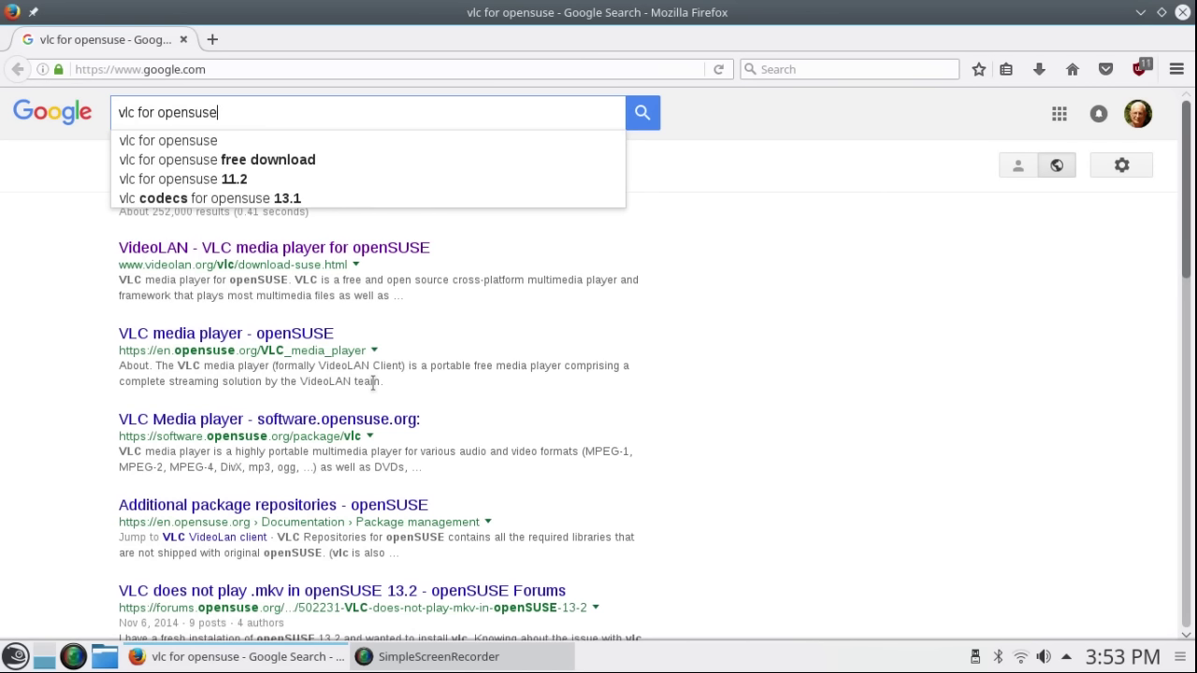
click(643, 112)
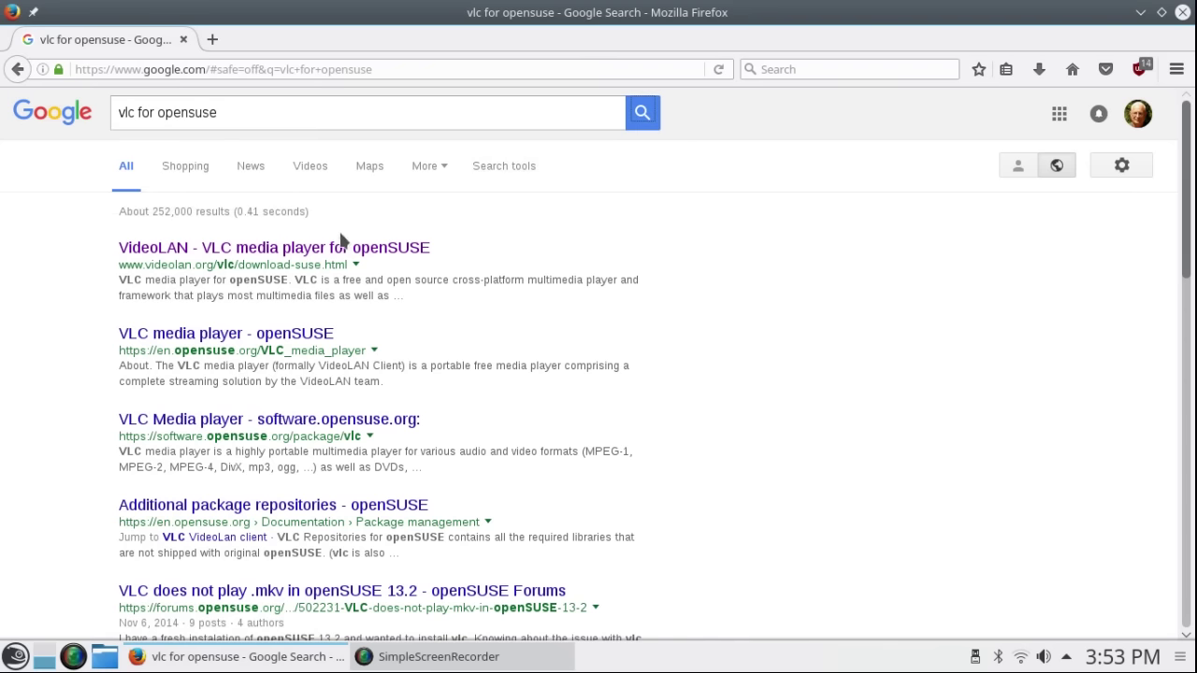
Step: View VideoLAN's VLC media player page for openSUSE from the search results and close the browser tab
click(278, 248)
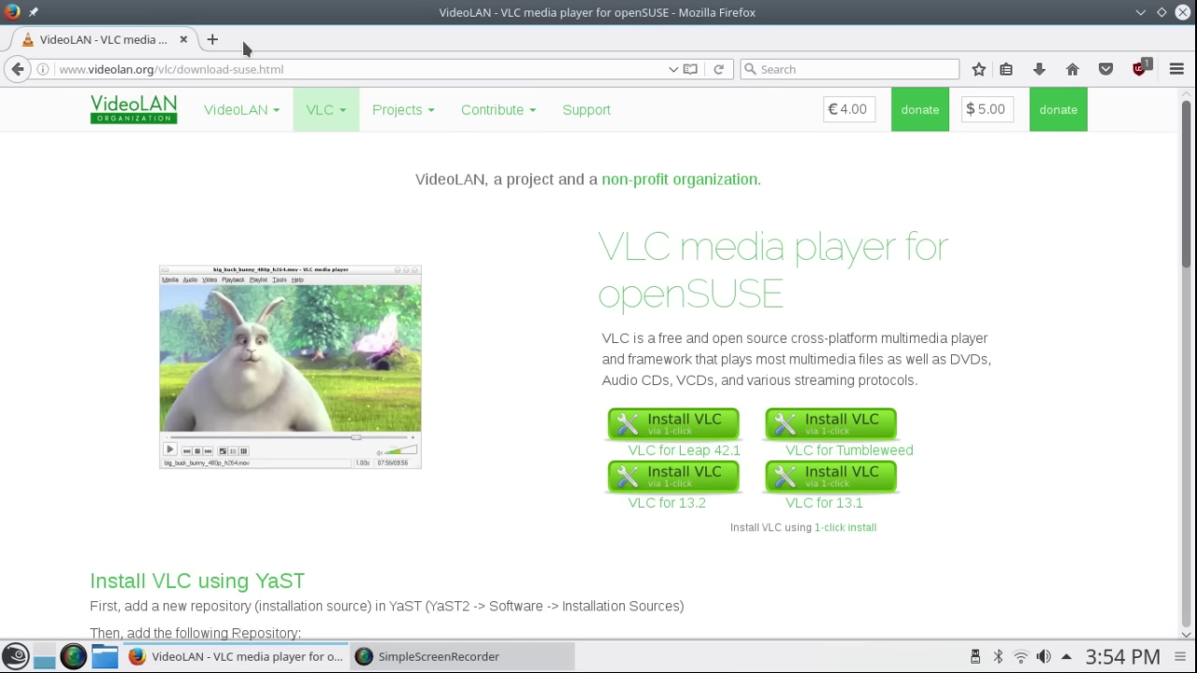
click(183, 41)
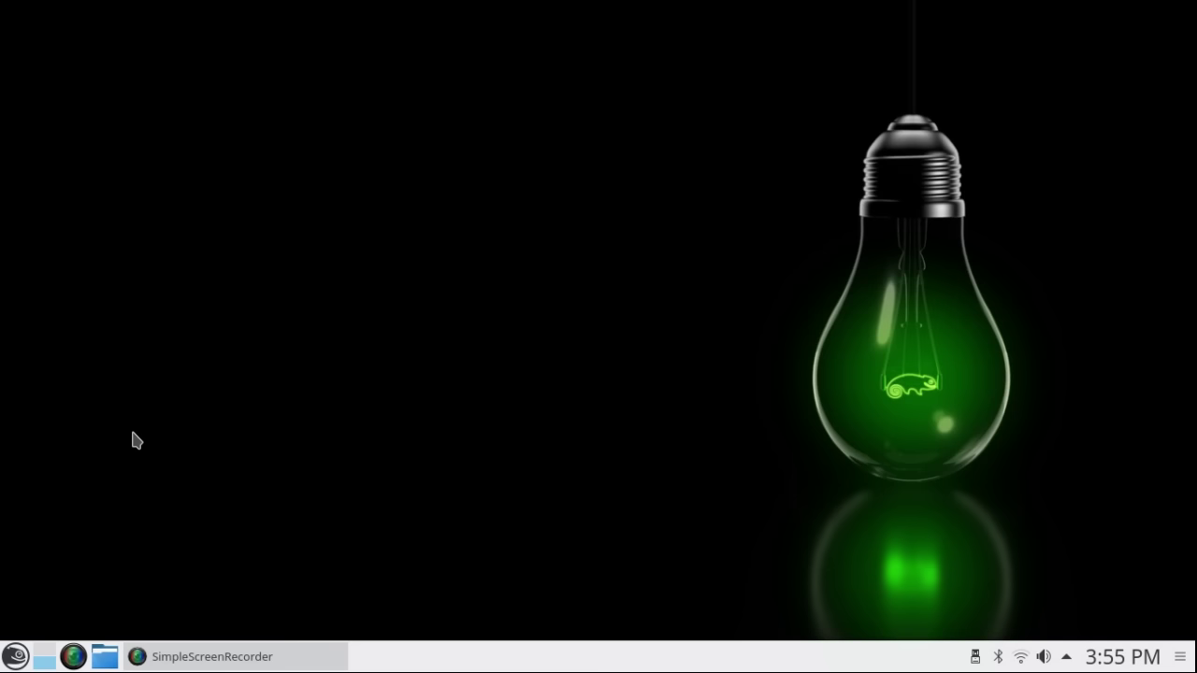
Step: Look through the Application Menu from Recent Applications and Recent Documents down through the Development, Games, Graphics, Internet, Multimedia, Office and Settings categories
click(13, 663)
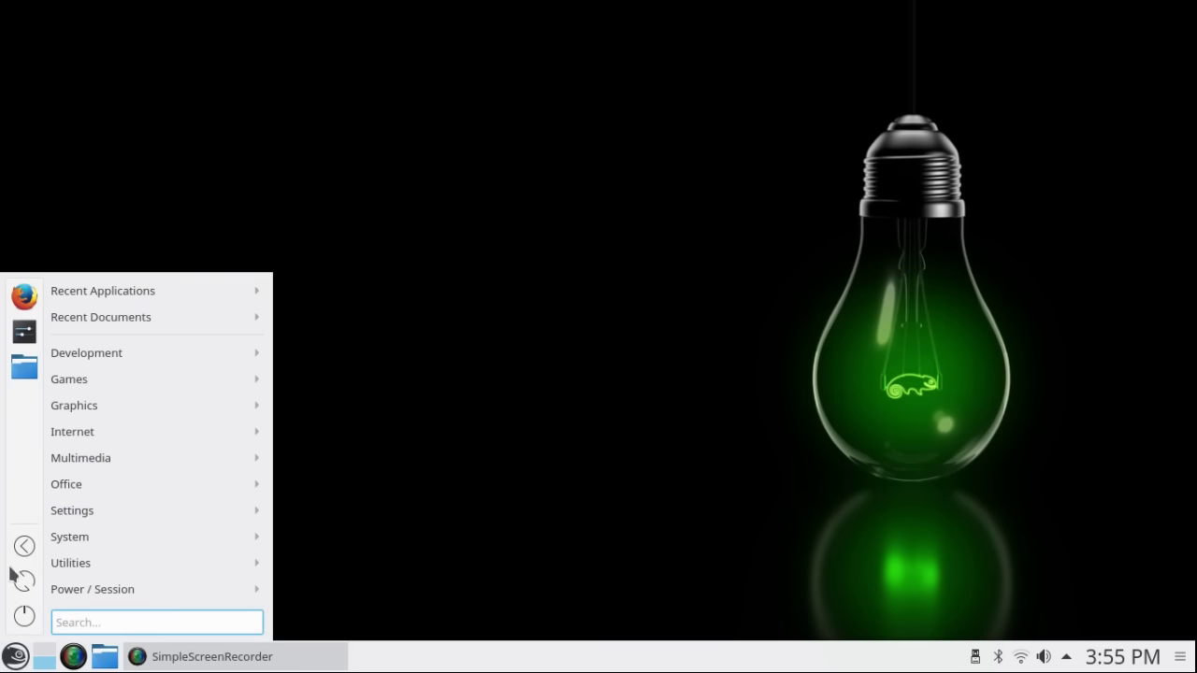
mouse_move(129, 289)
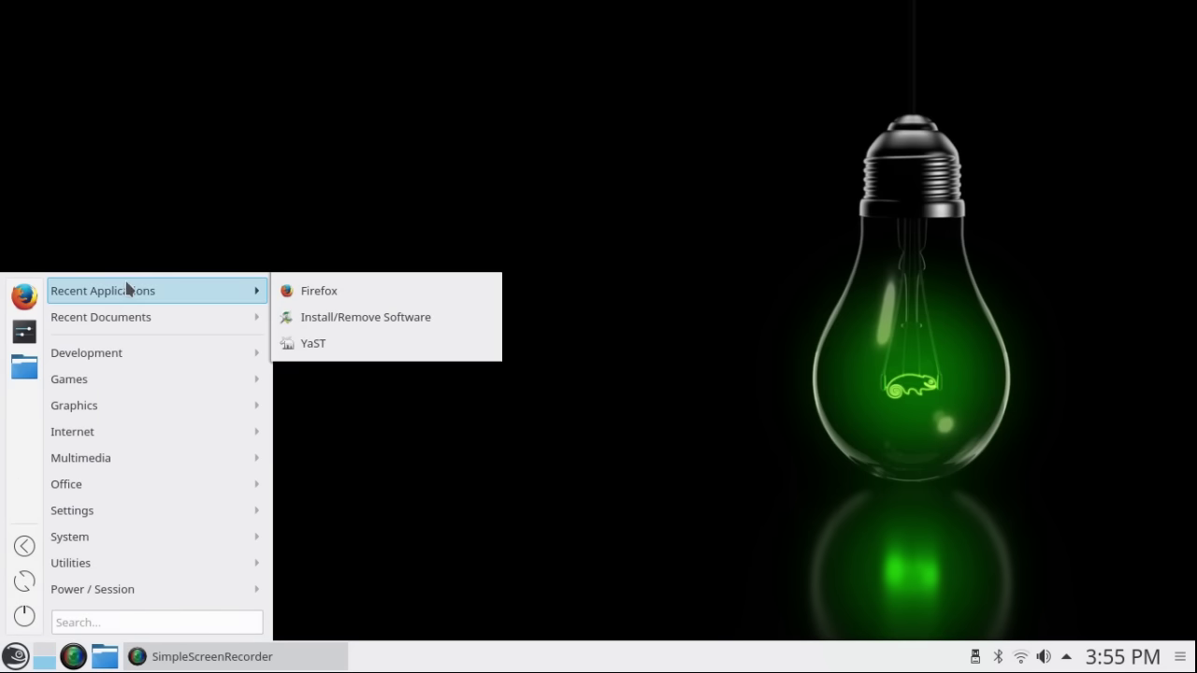
mouse_move(129, 327)
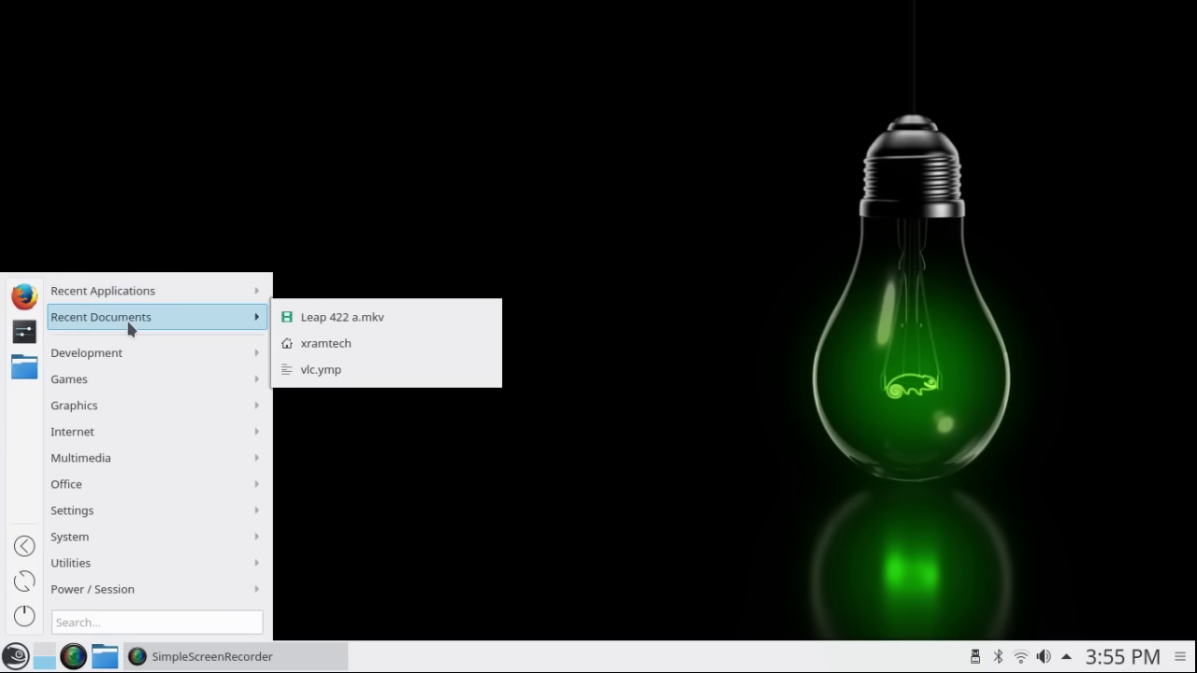
mouse_move(120, 356)
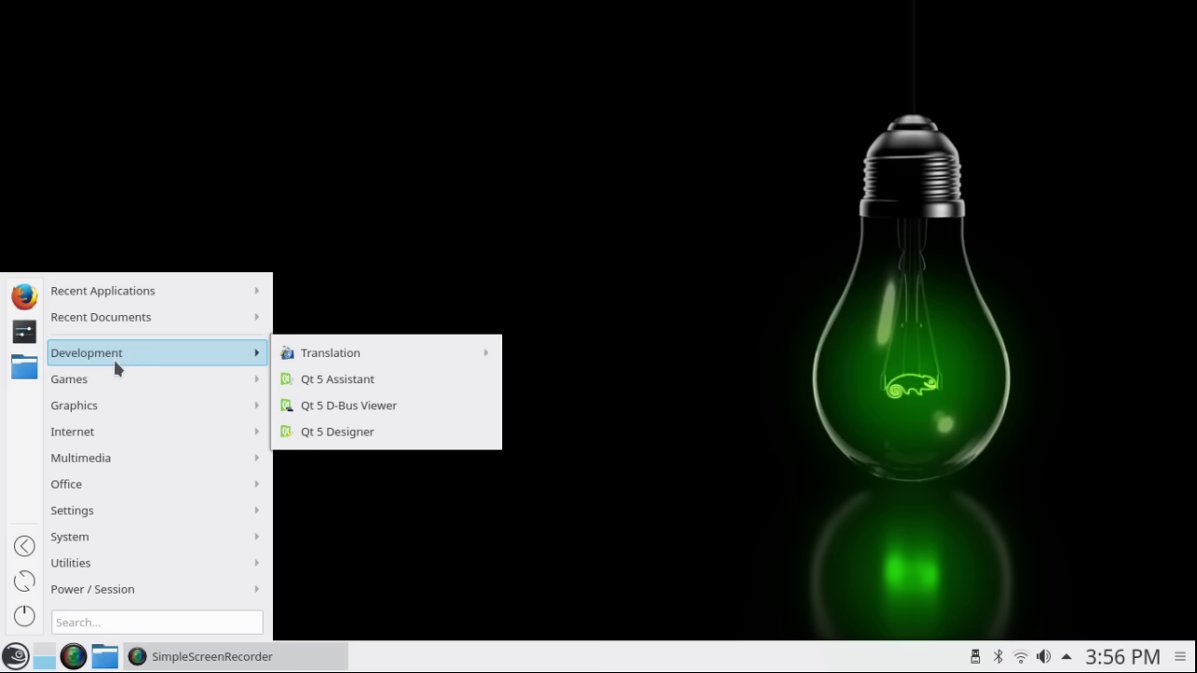
mouse_move(107, 378)
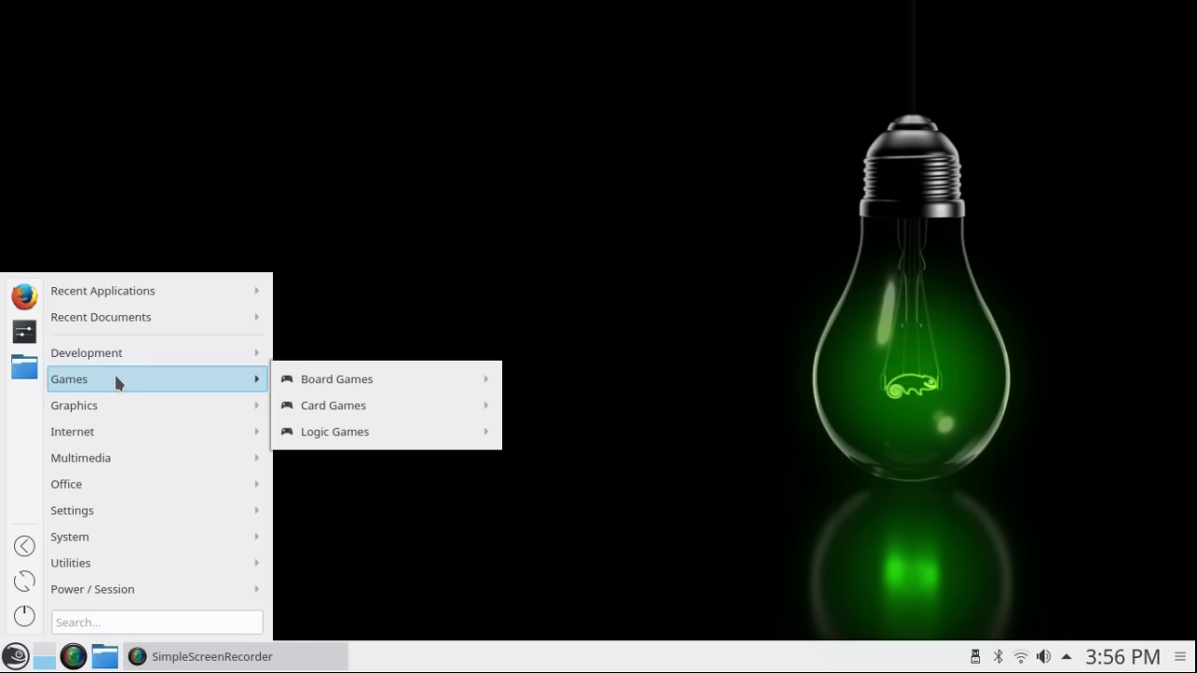
mouse_move(100, 408)
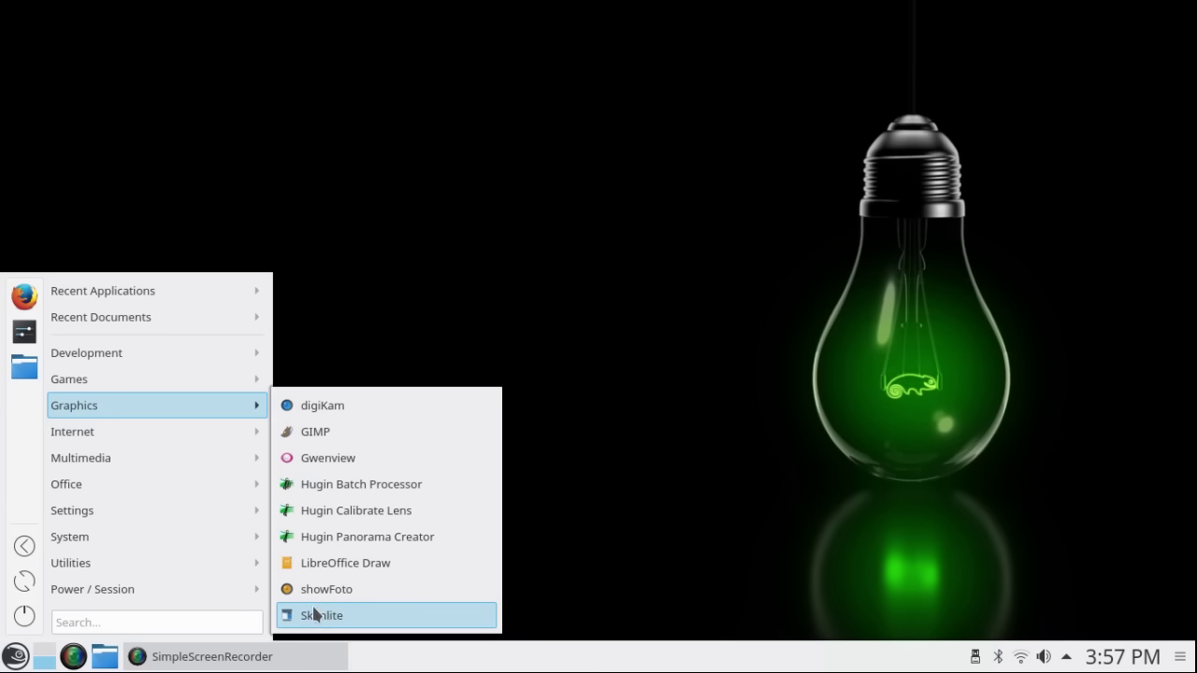
mouse_move(77, 433)
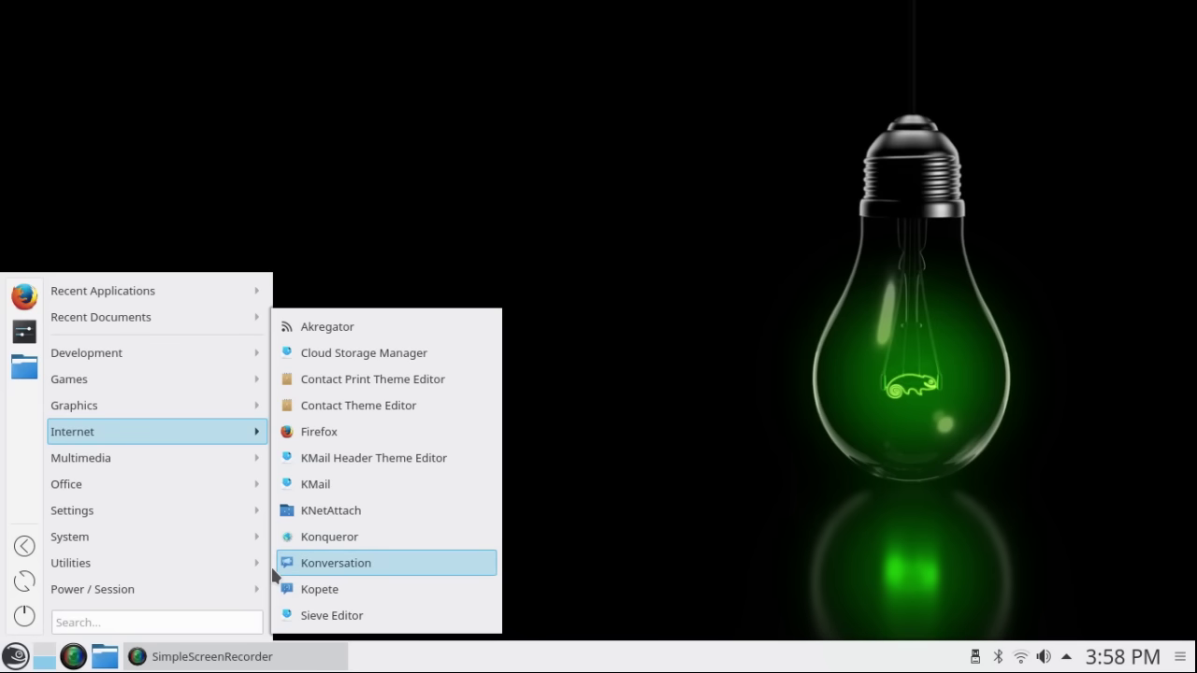
mouse_move(127, 456)
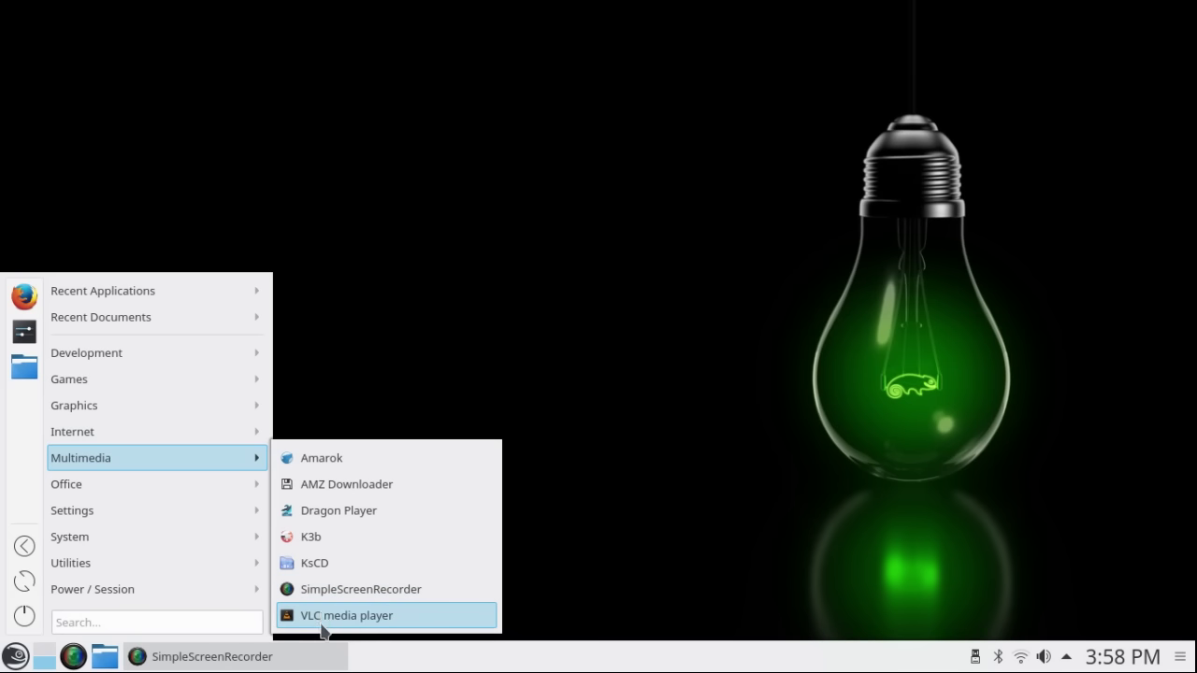
mouse_move(110, 496)
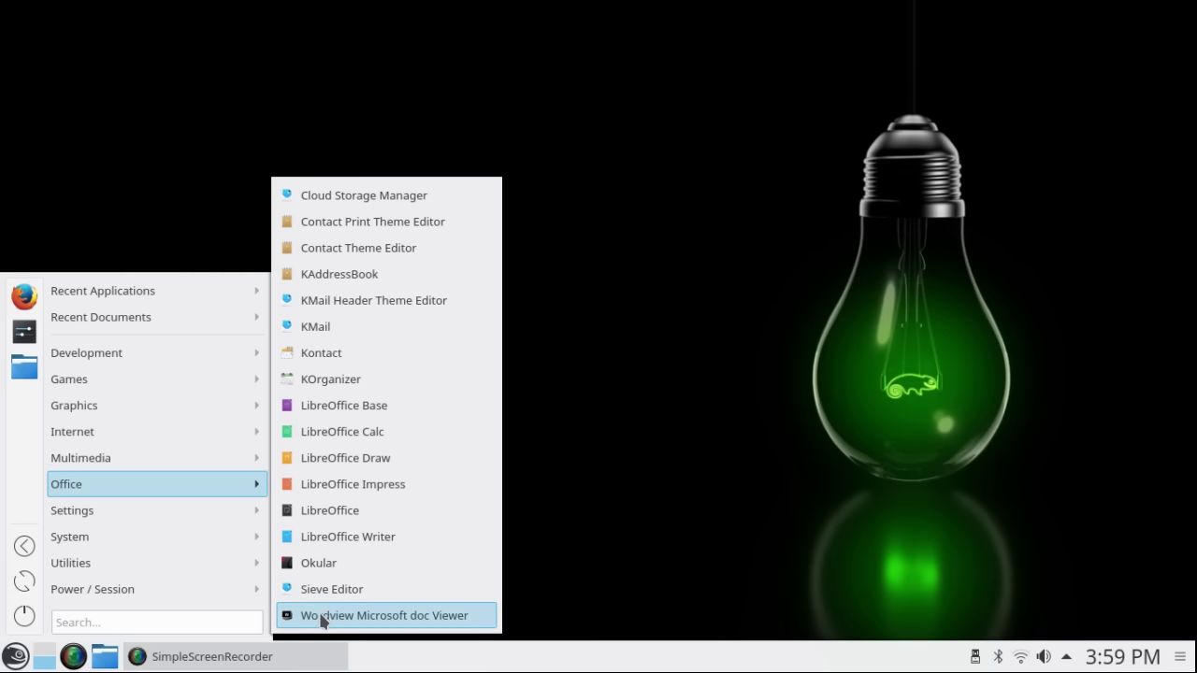
mouse_move(119, 512)
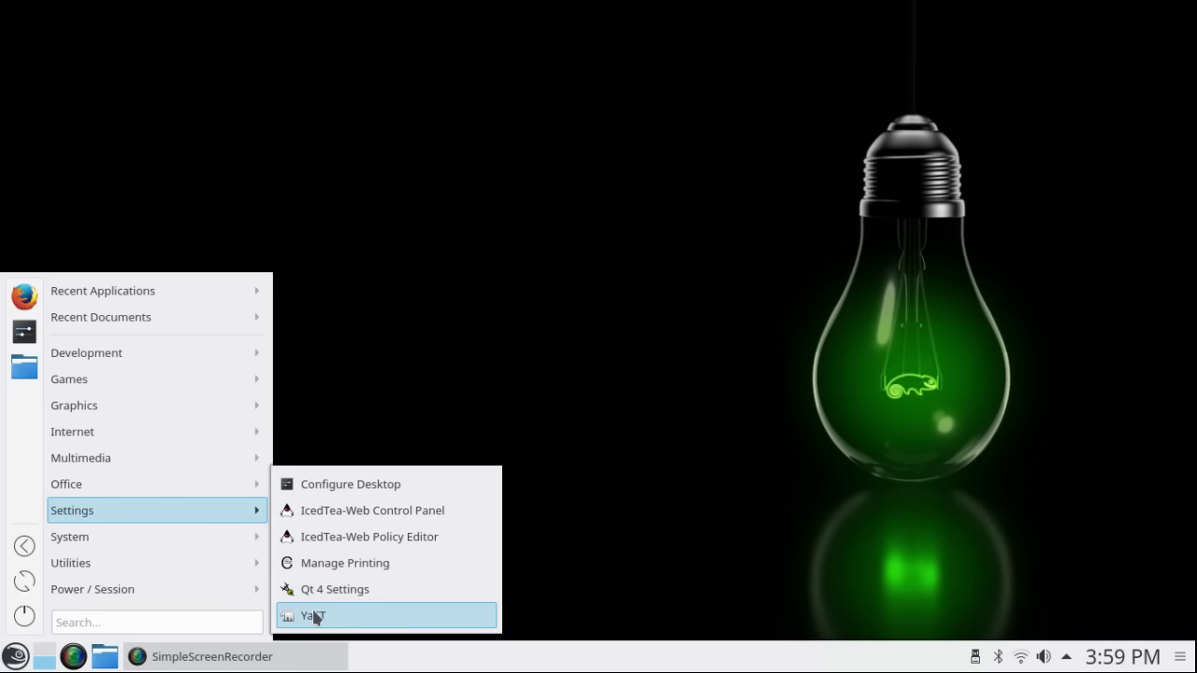
Step: Launch Info Center from the System category, view its system information sections and close it
mouse_move(103, 546)
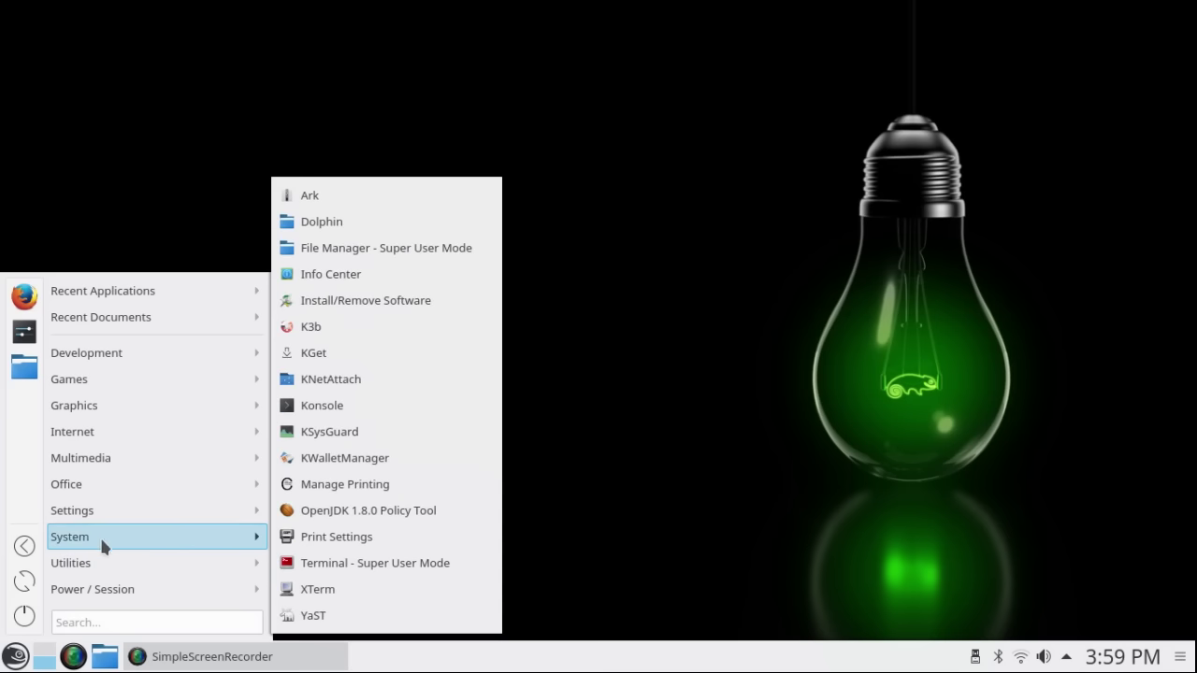
click(310, 279)
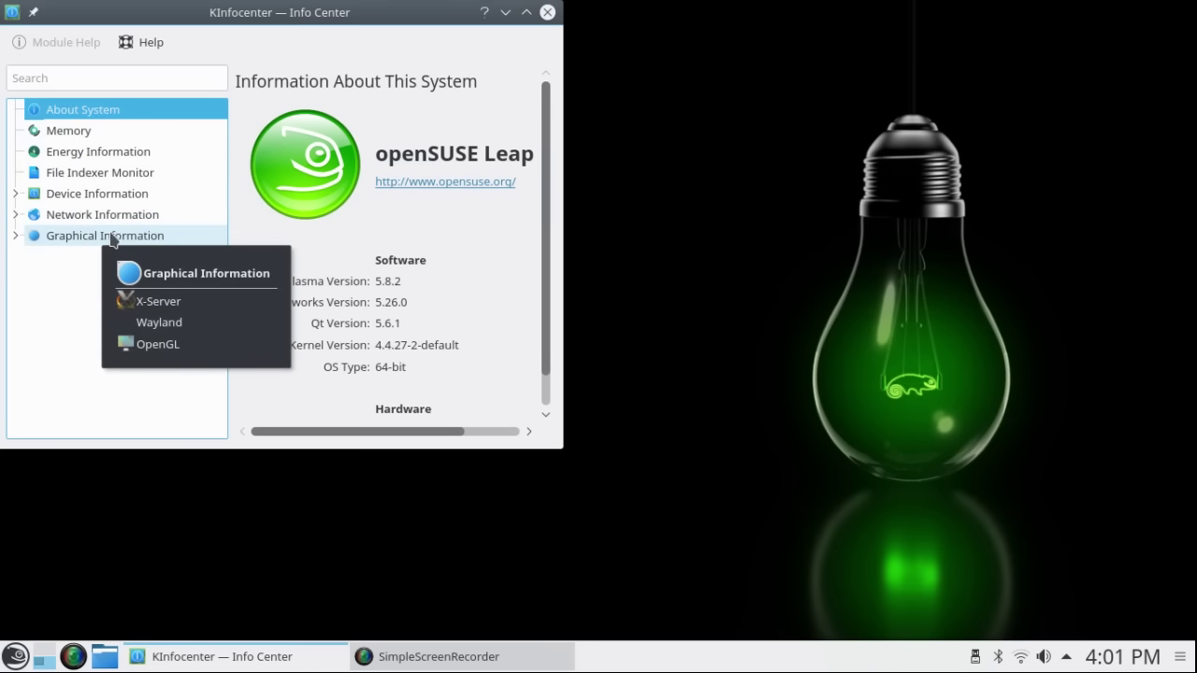
click(547, 12)
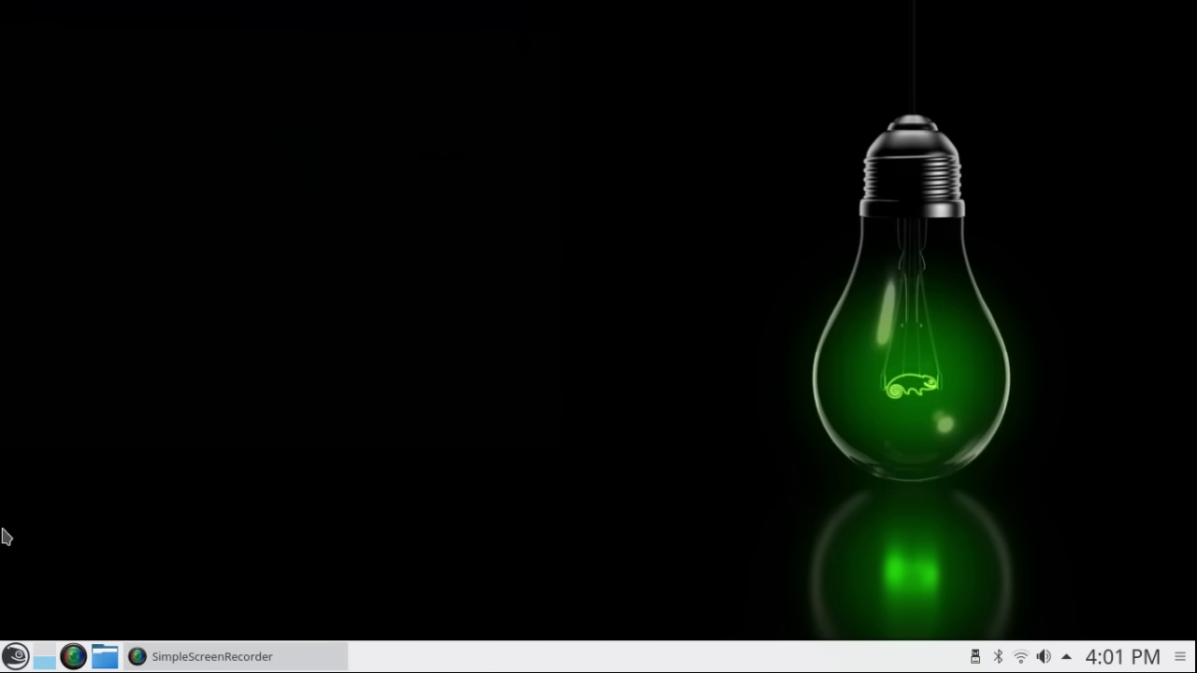
Step: Look through the System, Utilities and Power / Session categories of the Application Menu
click(15, 654)
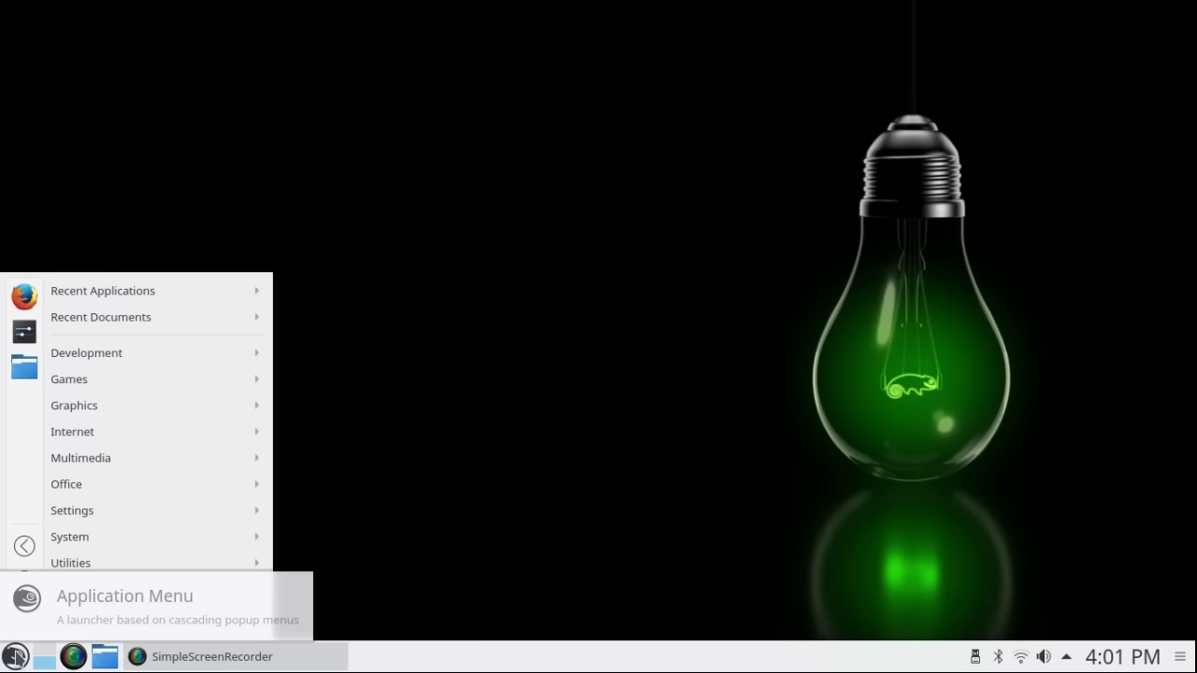
mouse_move(64, 541)
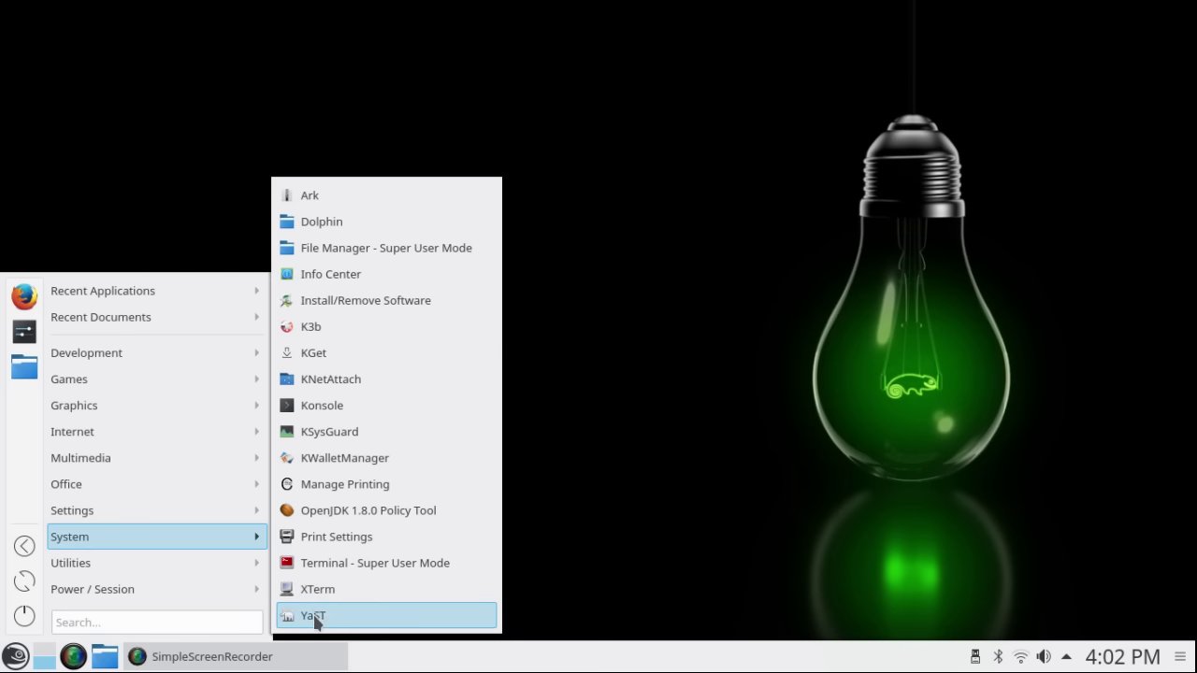
mouse_move(100, 559)
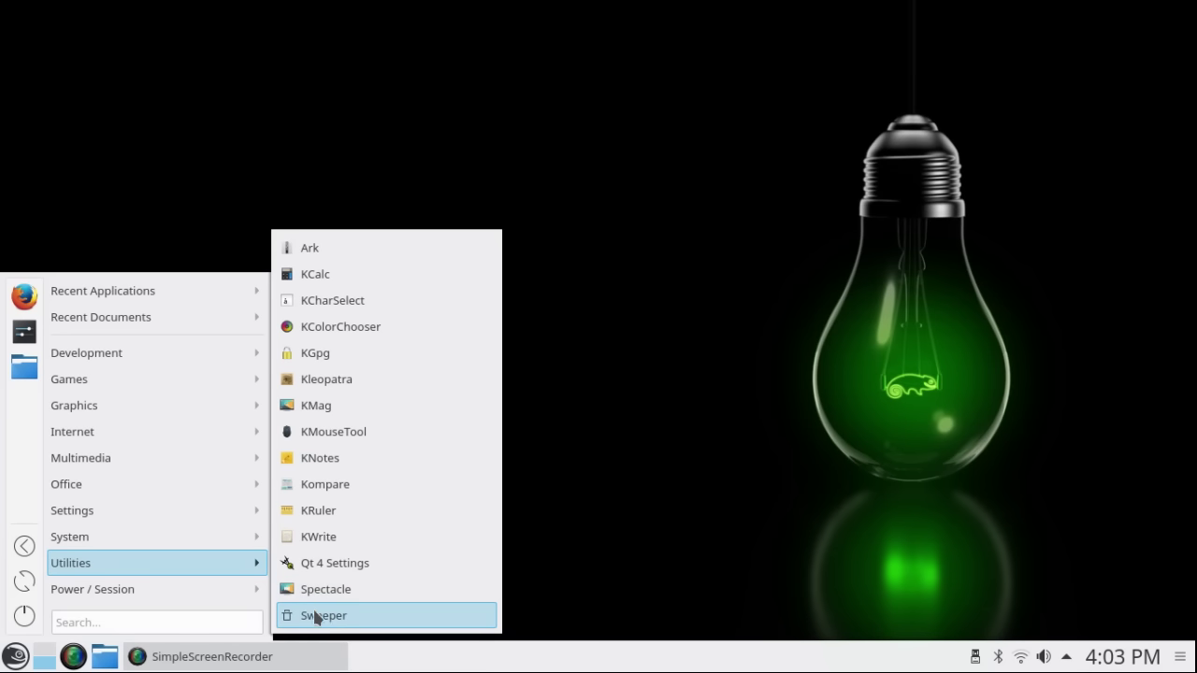
mouse_move(74, 597)
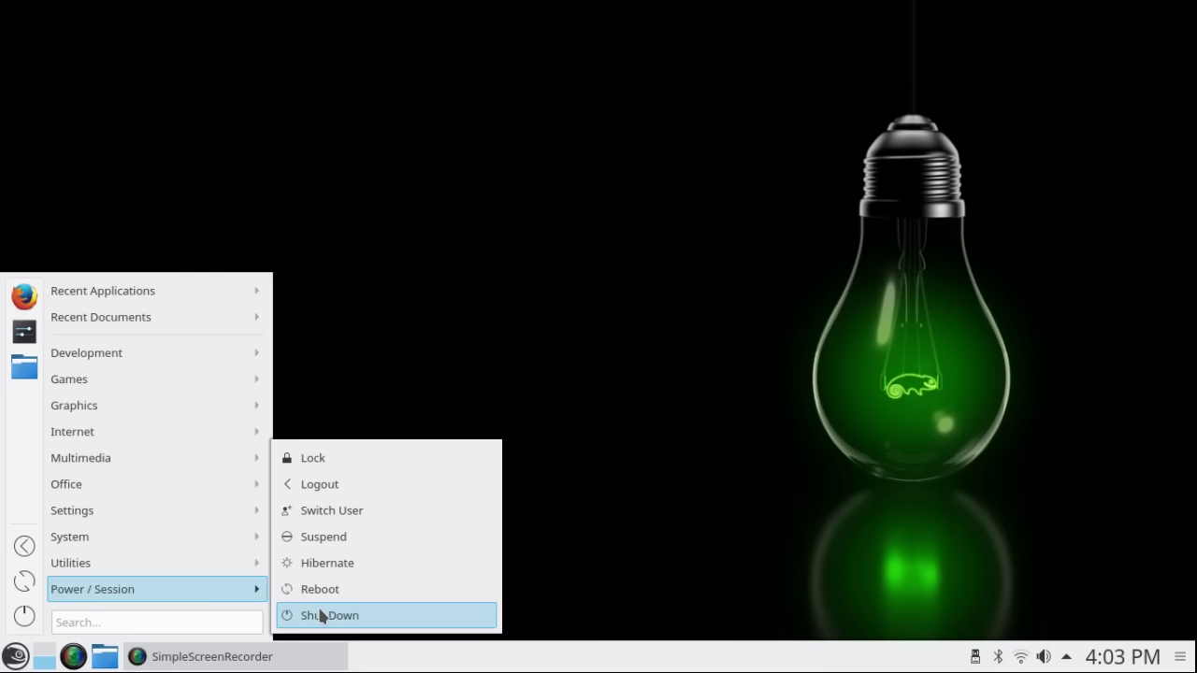
Step: Launch YaST from the Settings category, authorize it with the root password and maximize the YaST Control Center window
mouse_move(75, 517)
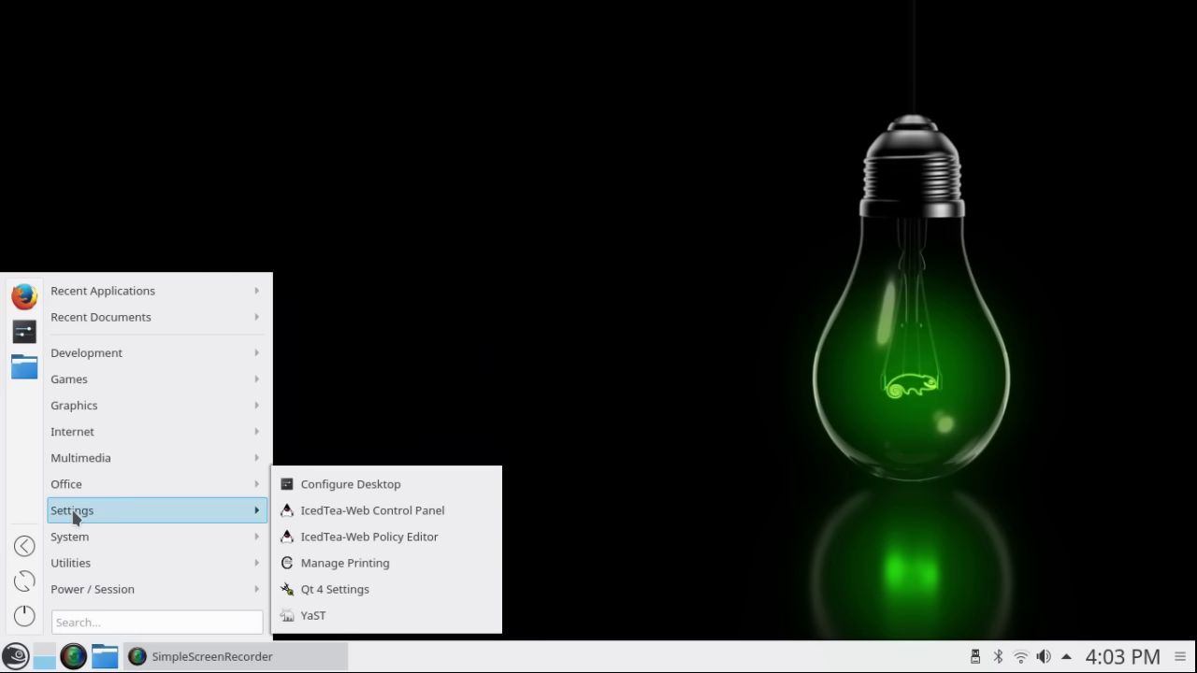
click(286, 620)
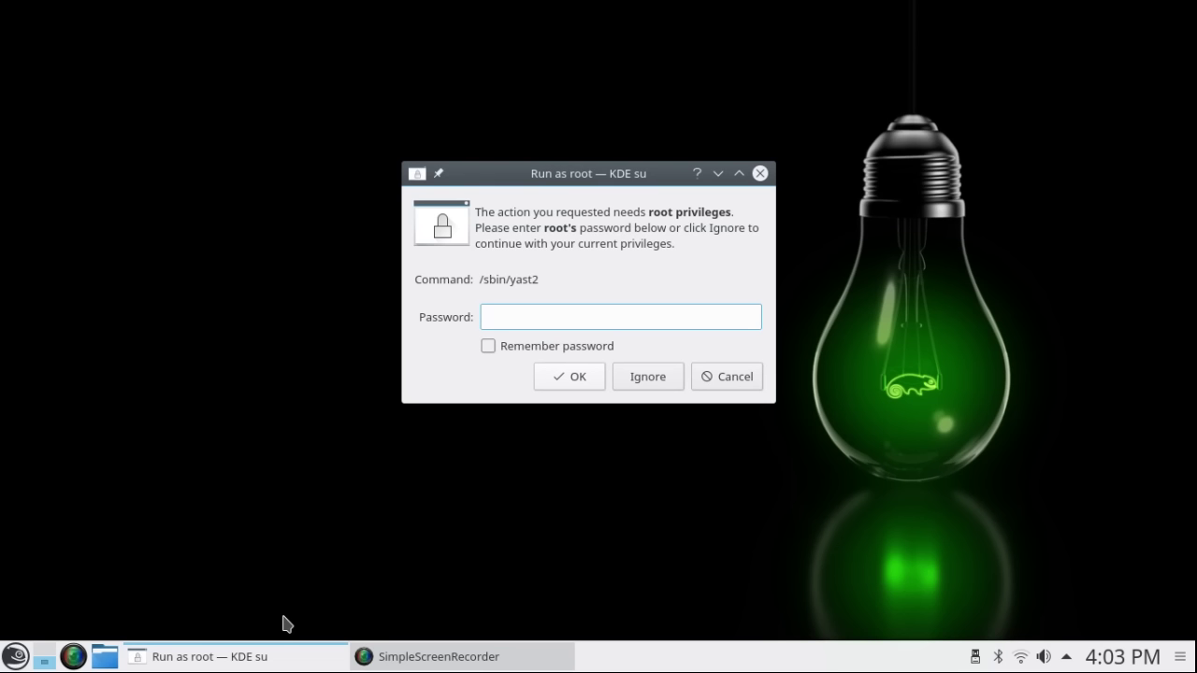
text(••••••••)
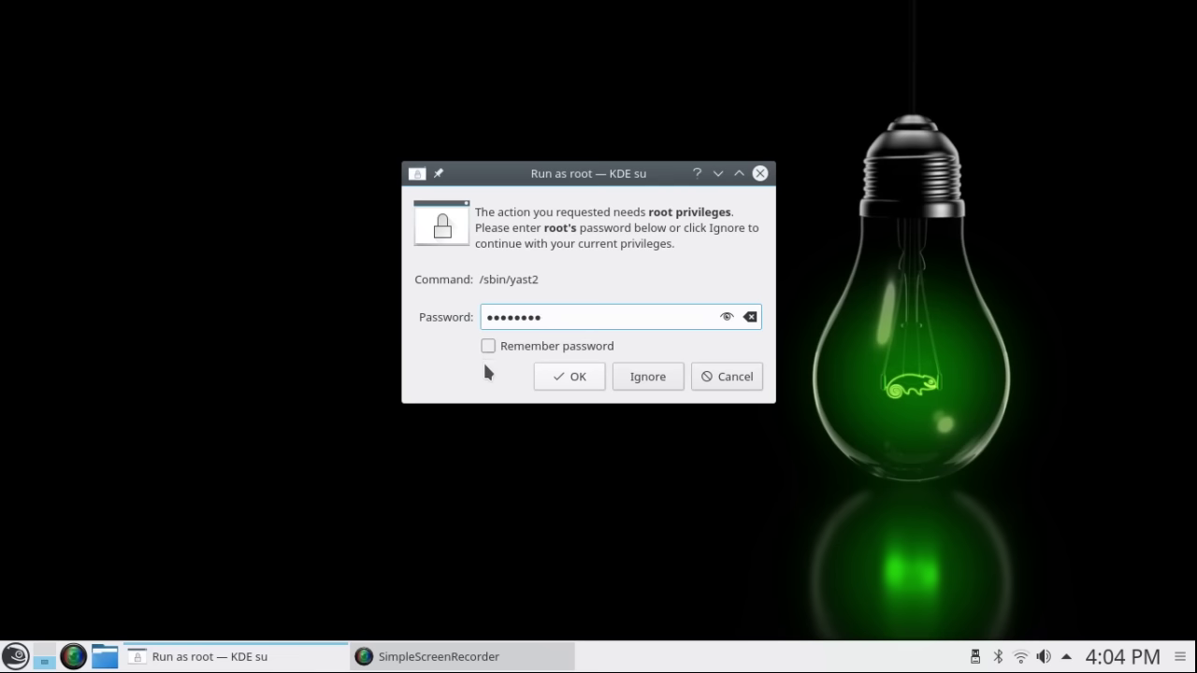
click(565, 381)
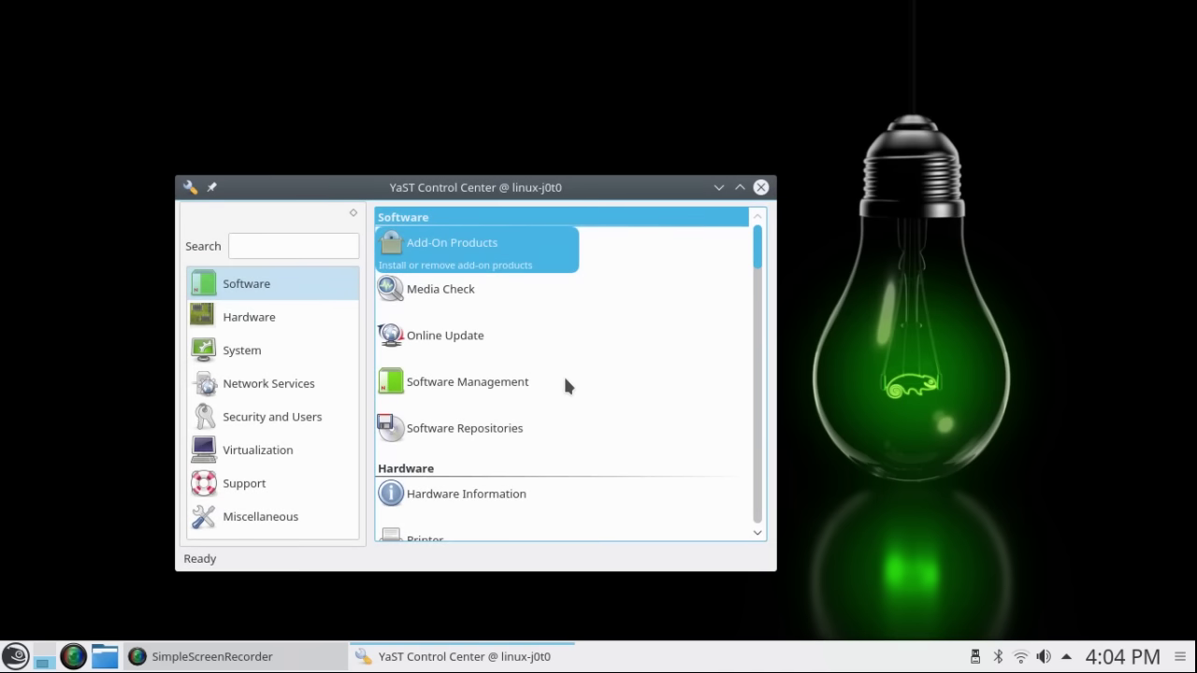
click(740, 187)
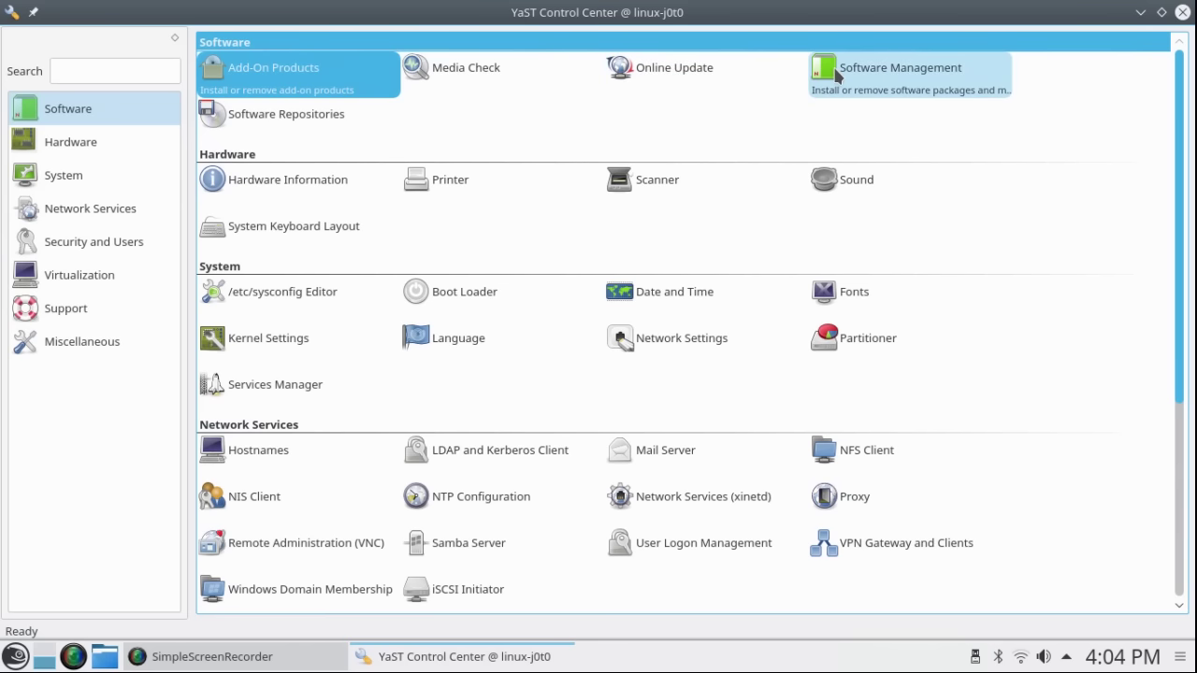
Step: Examine the YaST Hardware, System and Network Services modules, highlighting Hardware Information and NTP Configuration
click(318, 184)
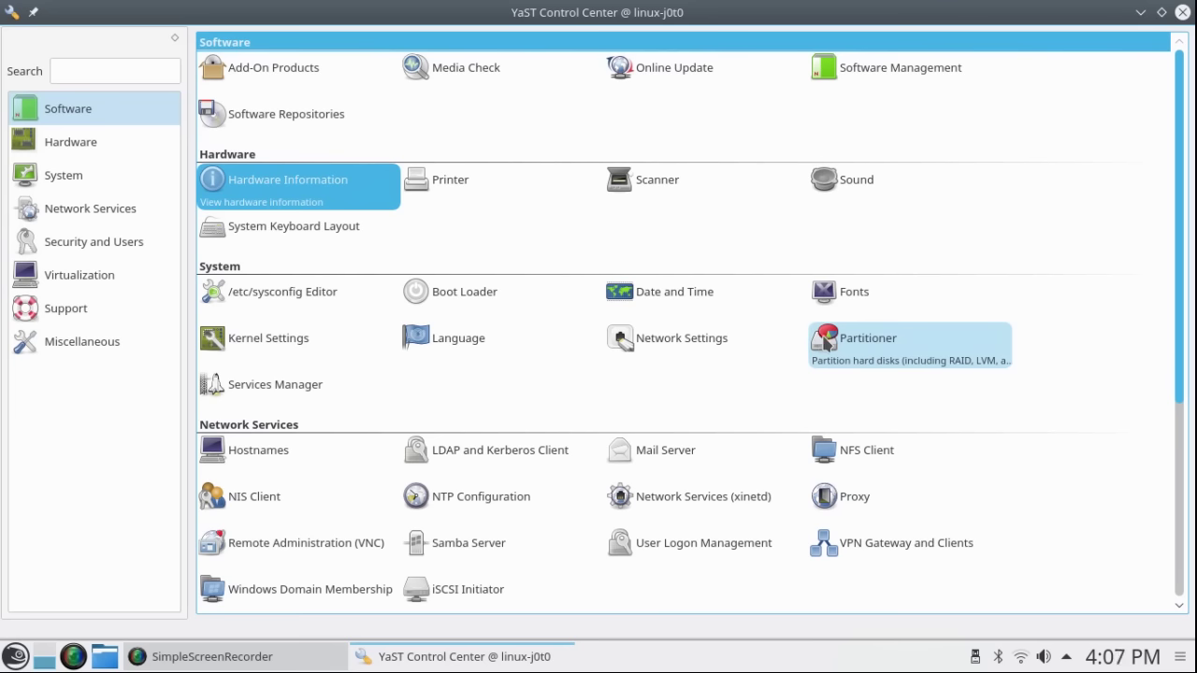
scroll(308, 386, down, 1)
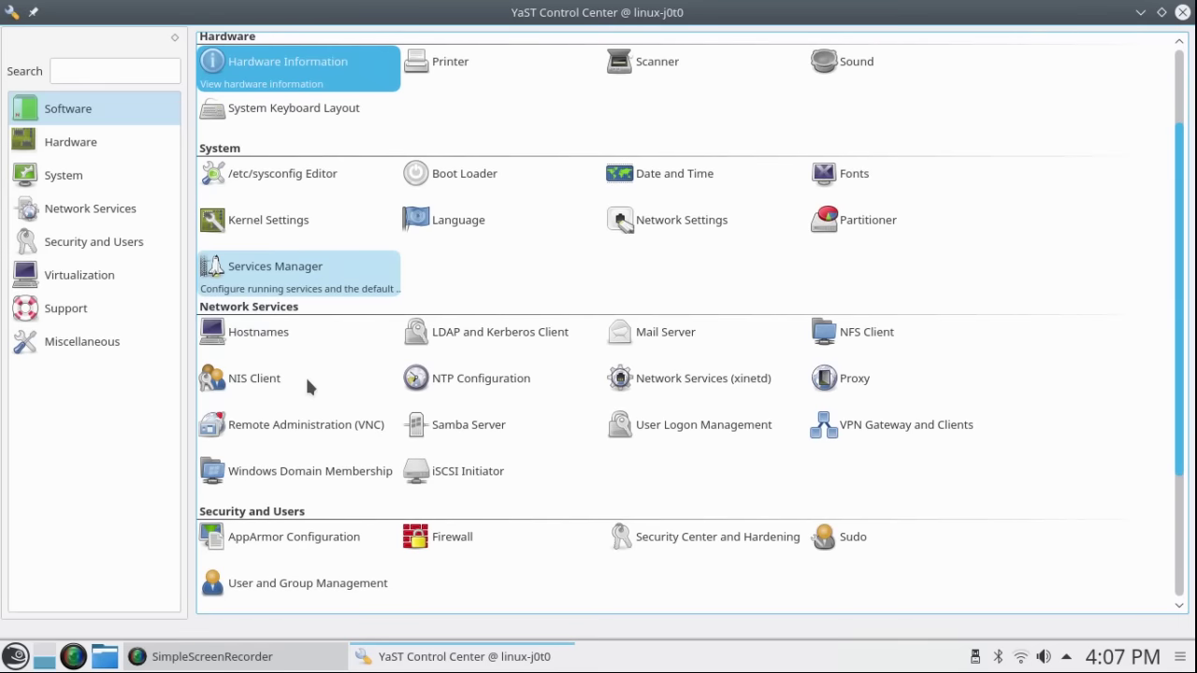
scroll(308, 386, up, 1)
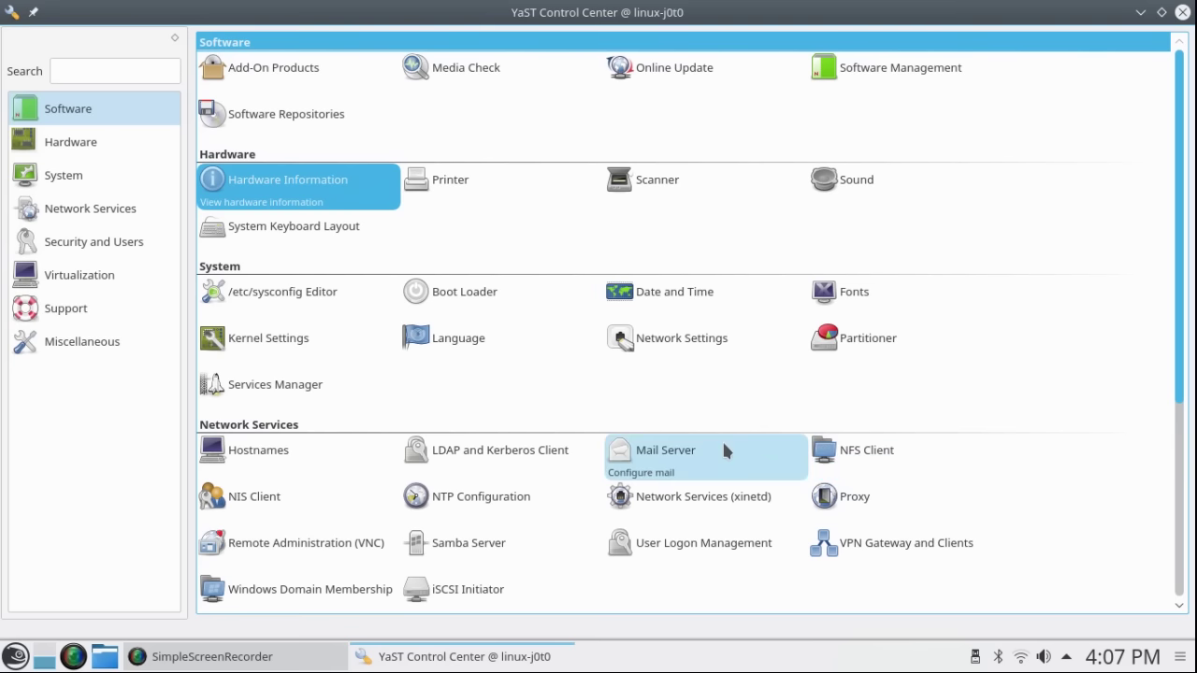
scroll(395, 473, down, 4)
scroll(396, 473, up, 4)
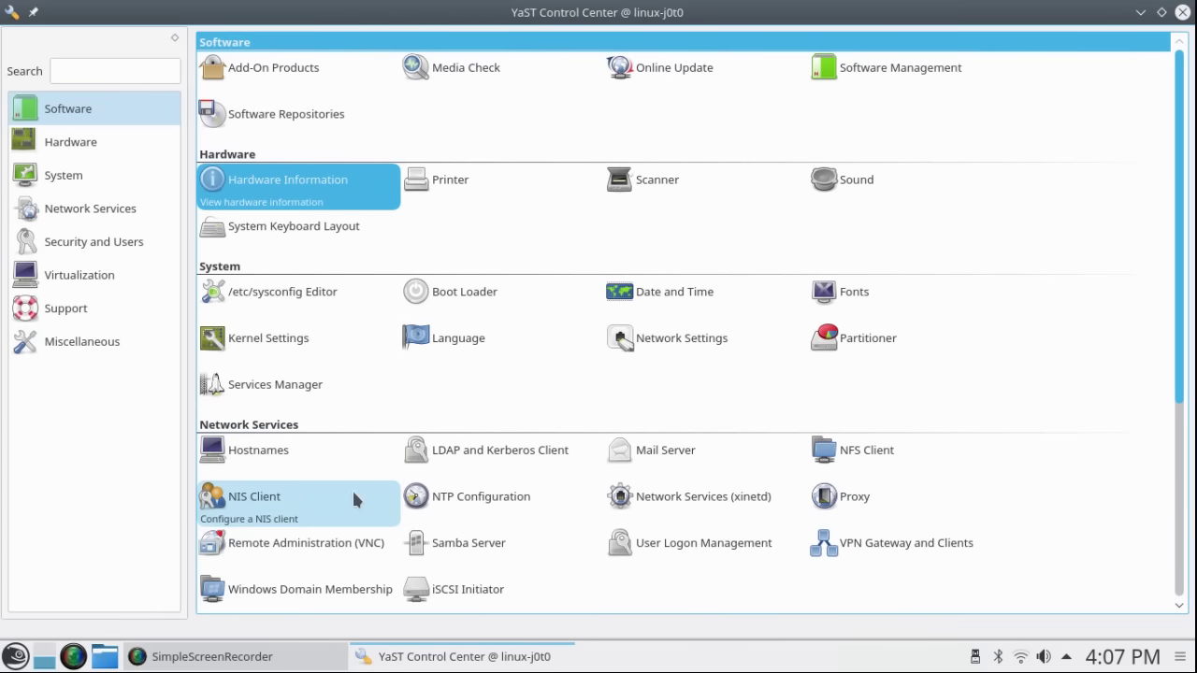
click(514, 508)
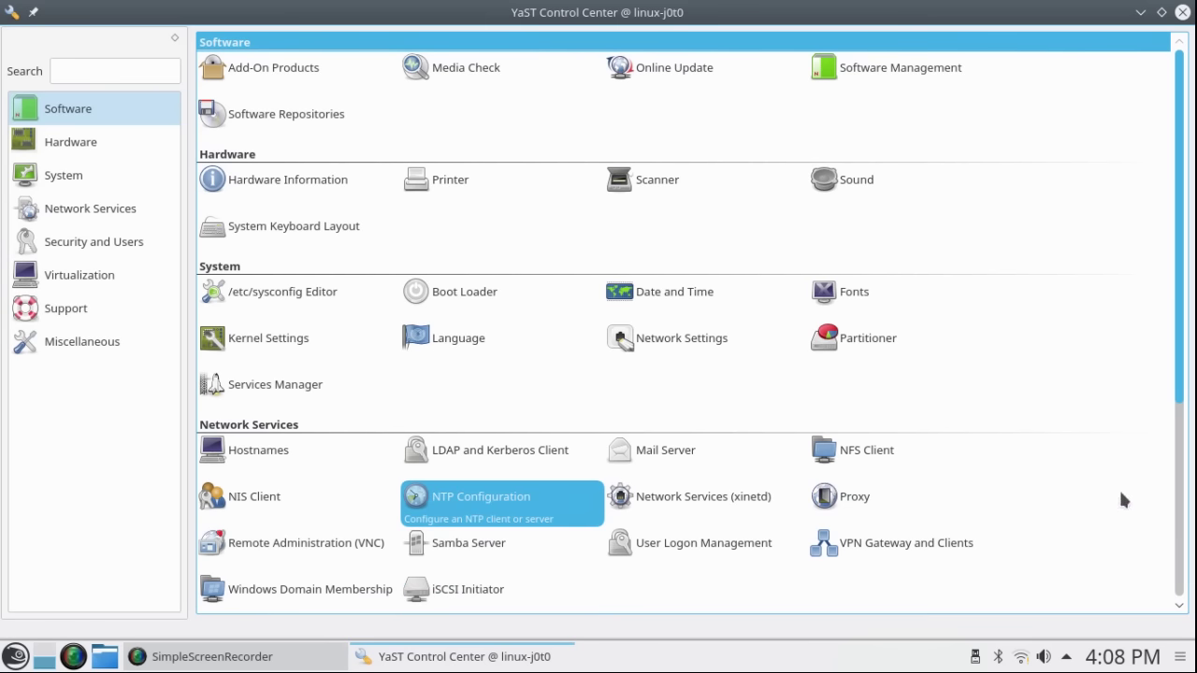
Step: Examine the YaST Security and Users, Virtualization, Support and Miscellaneous modules, highlight Snapper and close the YaST Control Center
scroll(1174, 412, down, 3)
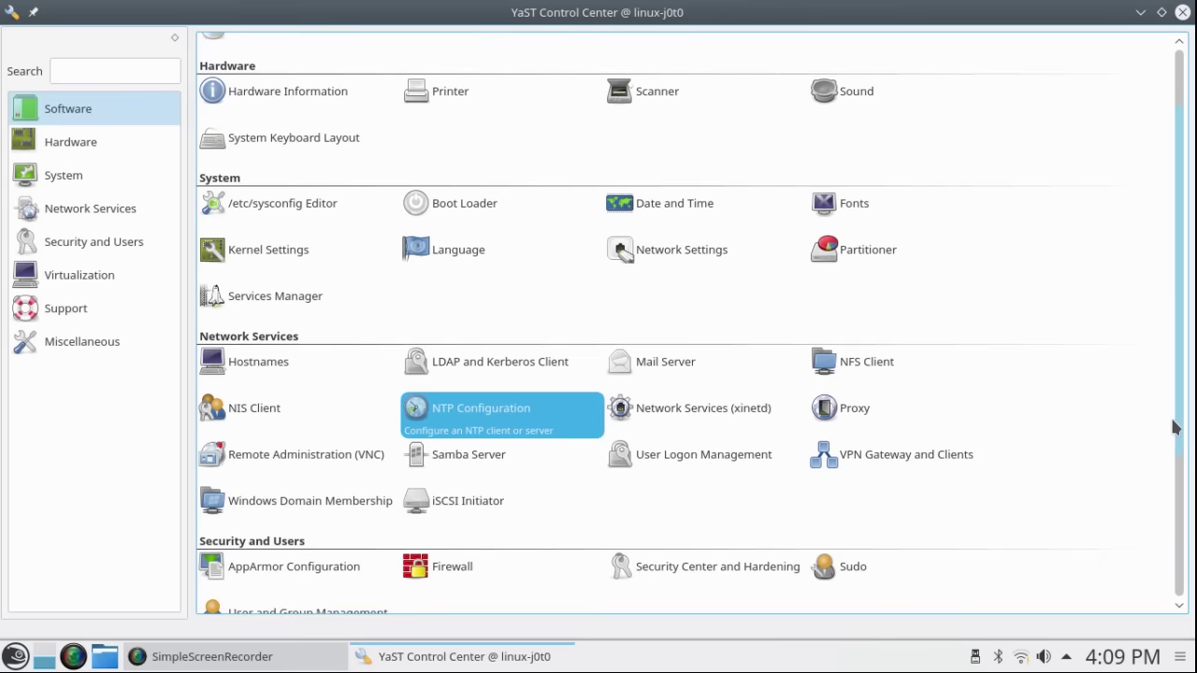
scroll(1171, 458, down, 4)
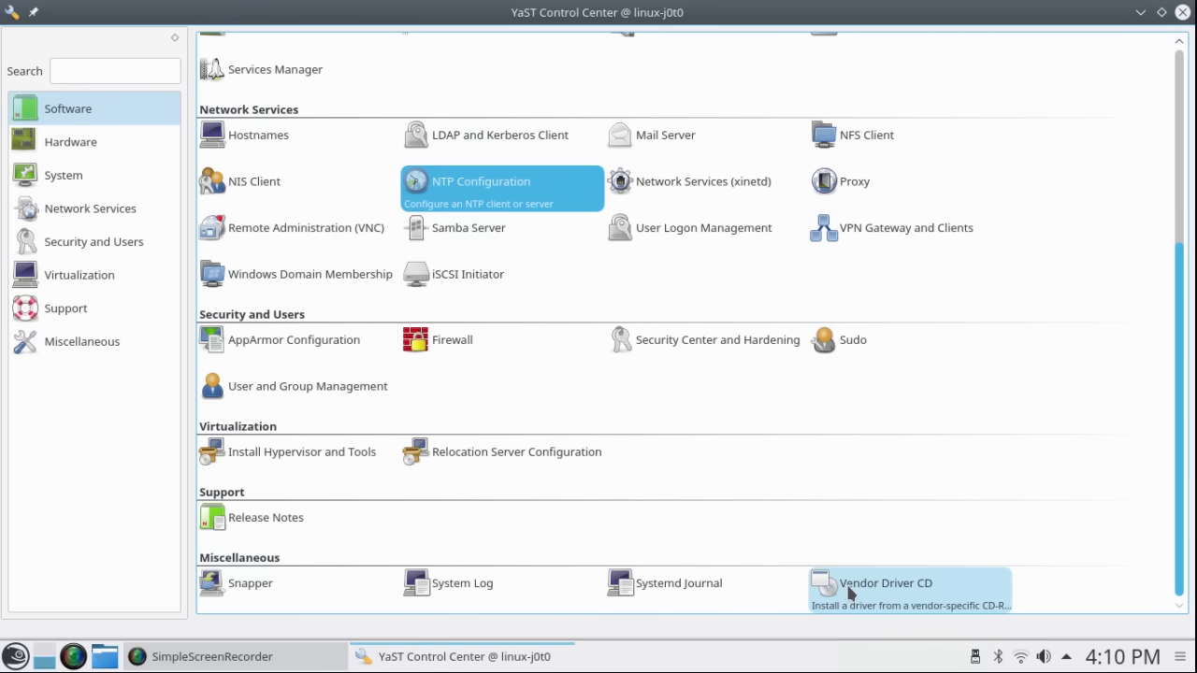
click(268, 587)
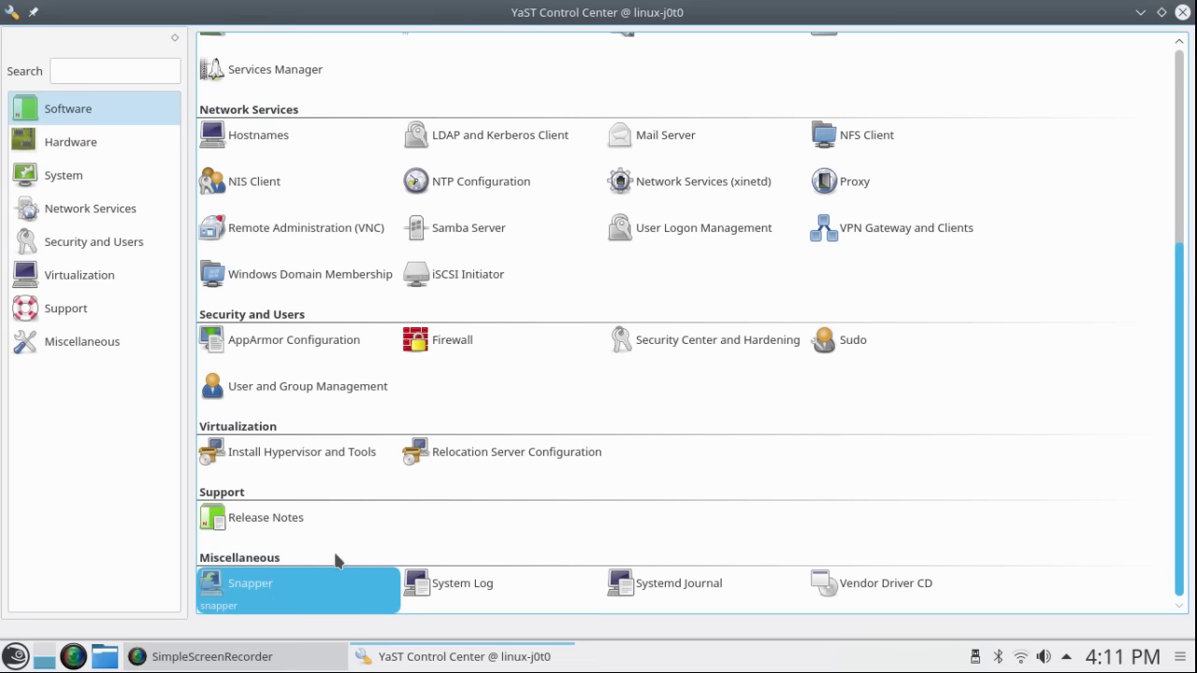
key(Home)
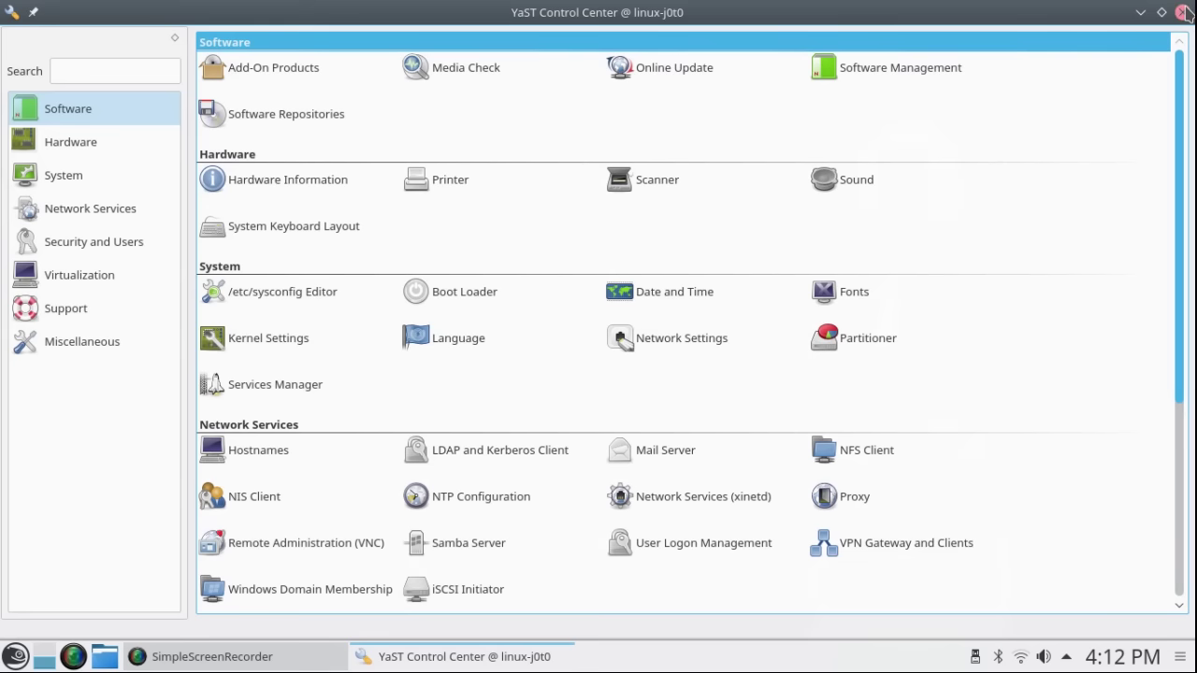
click(1184, 12)
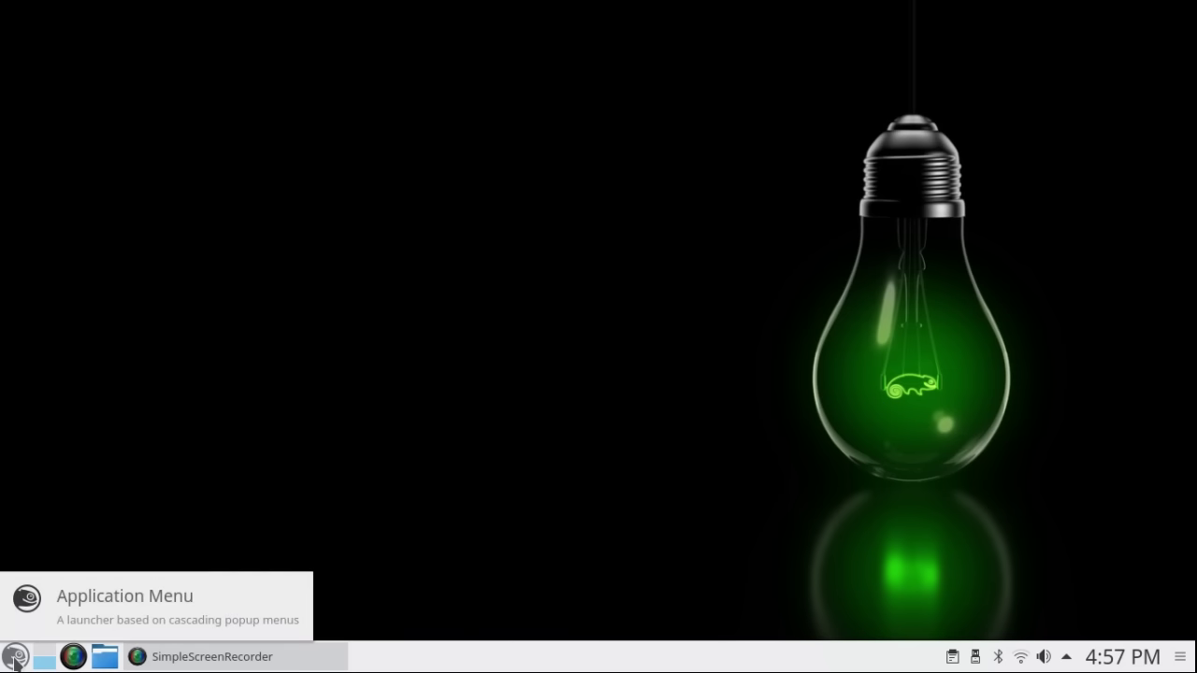
Step: Open Configure Desktop from the Settings category of the Application Menu
click(15, 657)
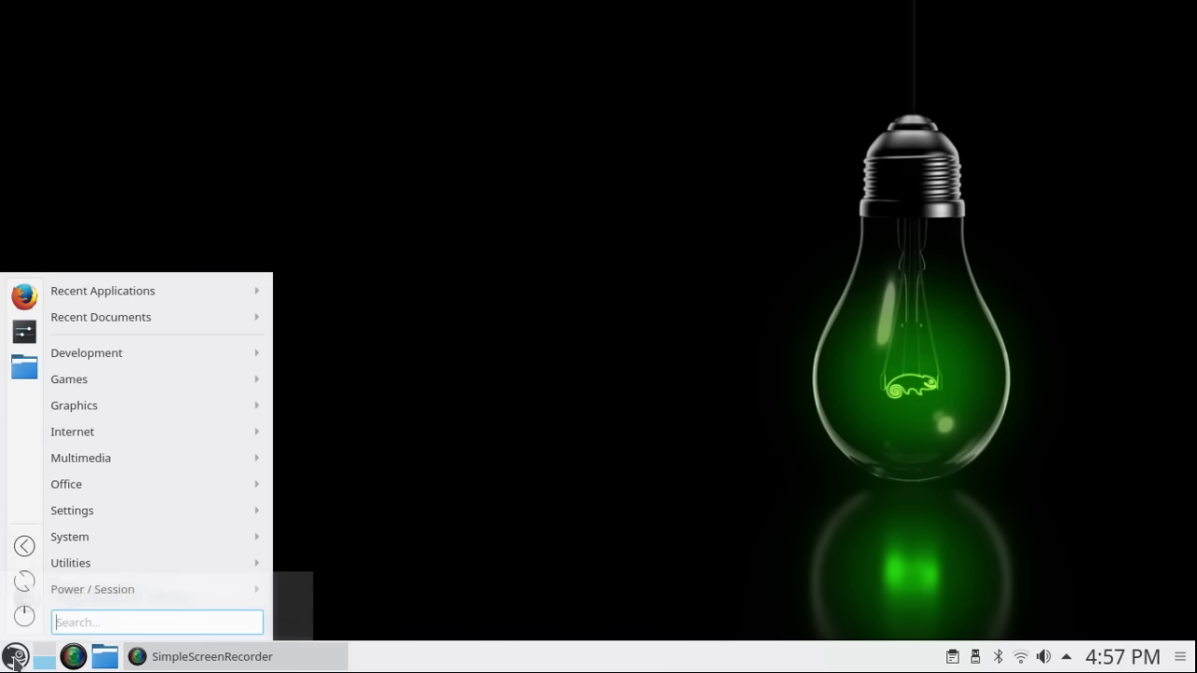
mouse_move(80, 511)
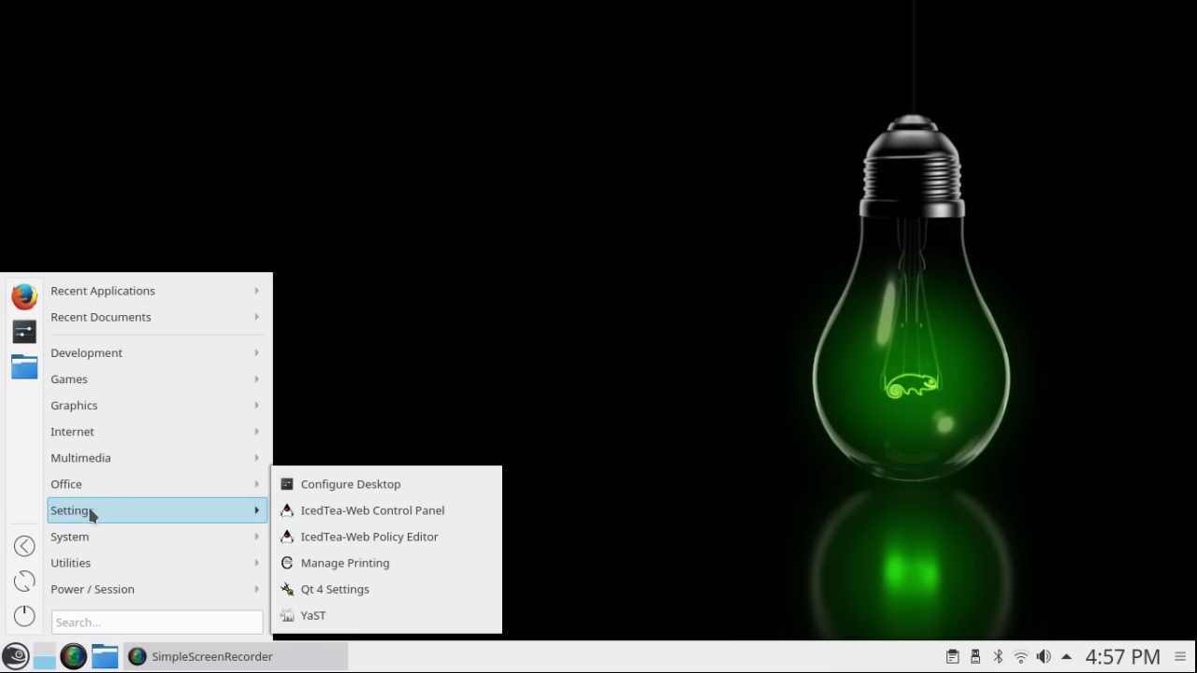
click(343, 495)
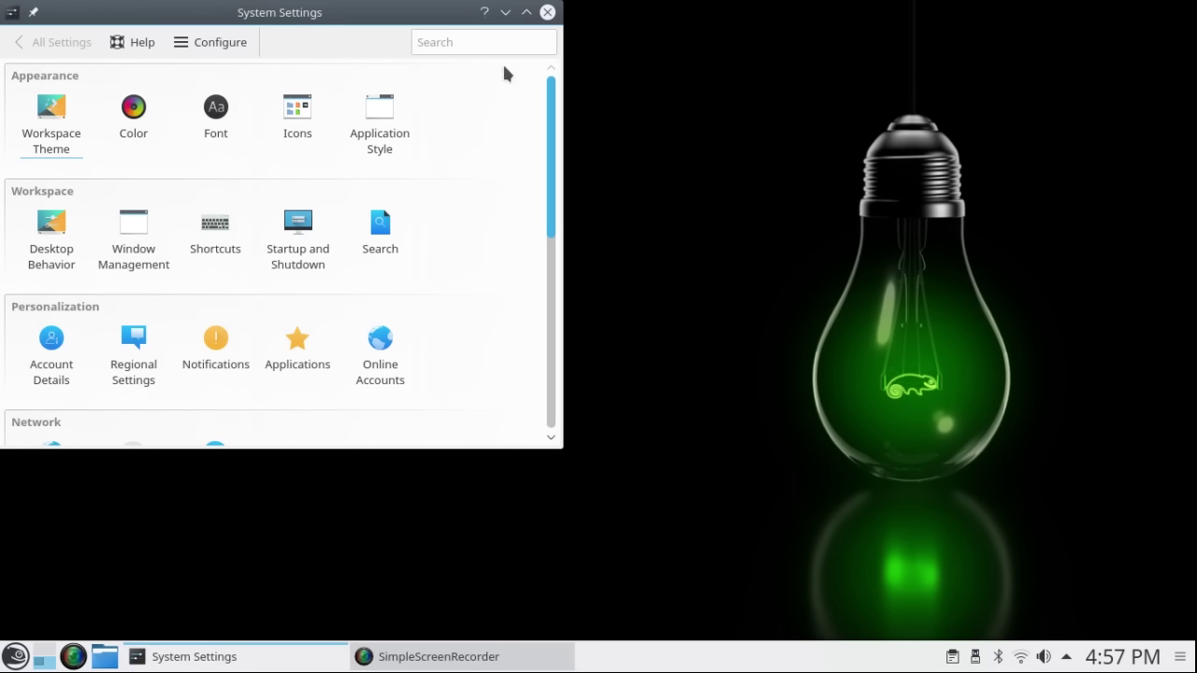
Step: Maximize the System Settings window and examine its module categories from Appearance to System Administration
click(527, 13)
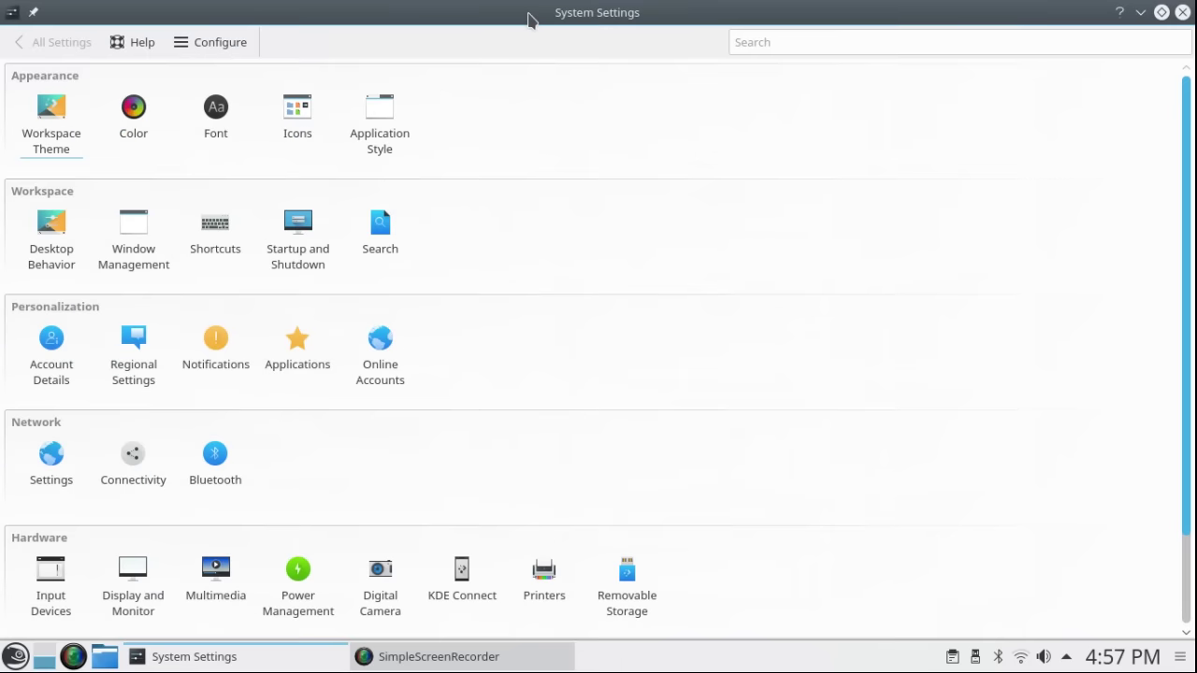
scroll(428, 87, down, 1)
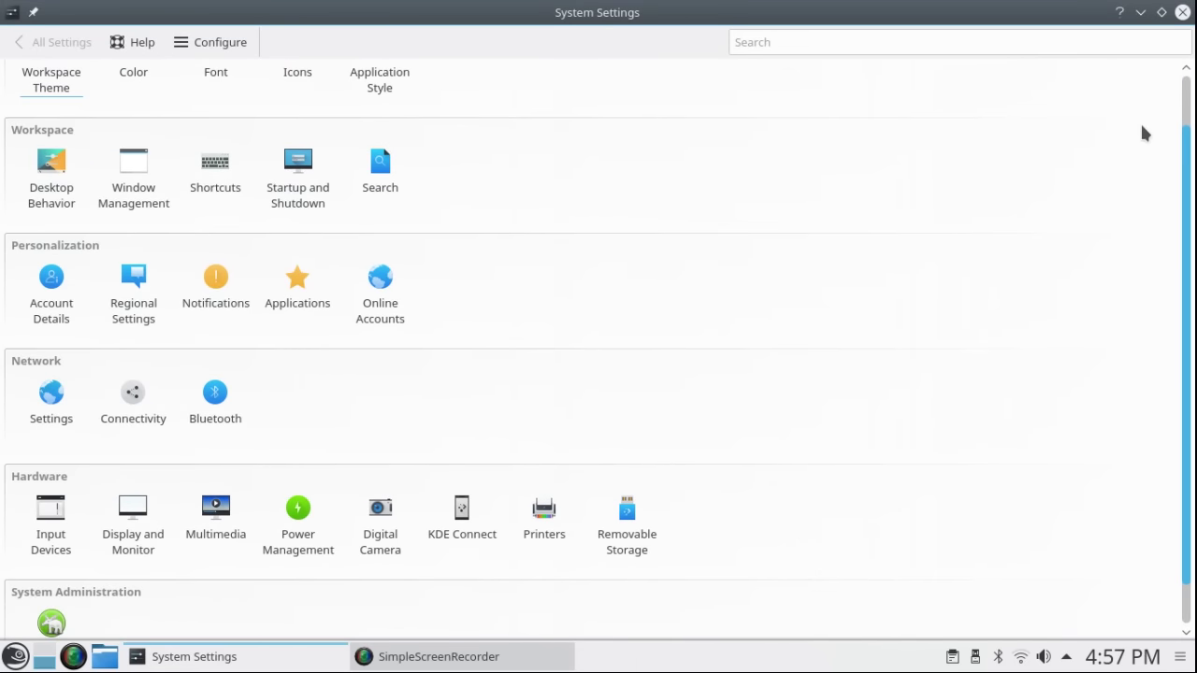
drag(1179, 146, 1186, 91)
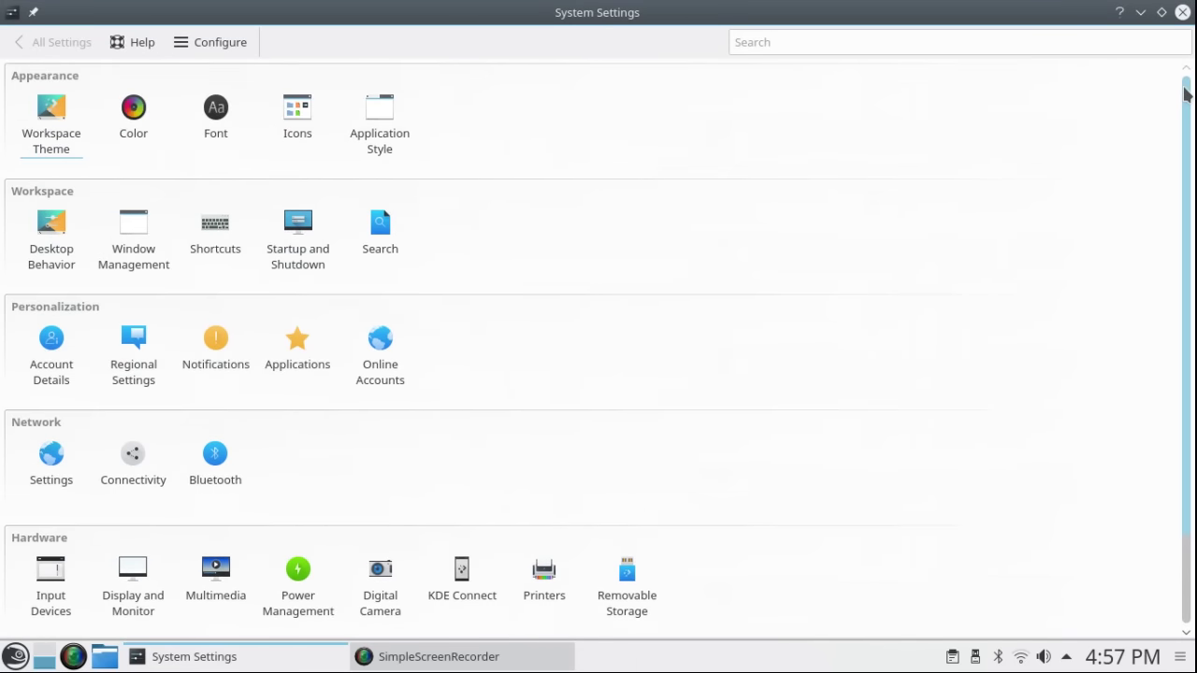
Step: Apply the openSUSEdark desktop theme in the Workspace Theme module and close System Settings
click(51, 103)
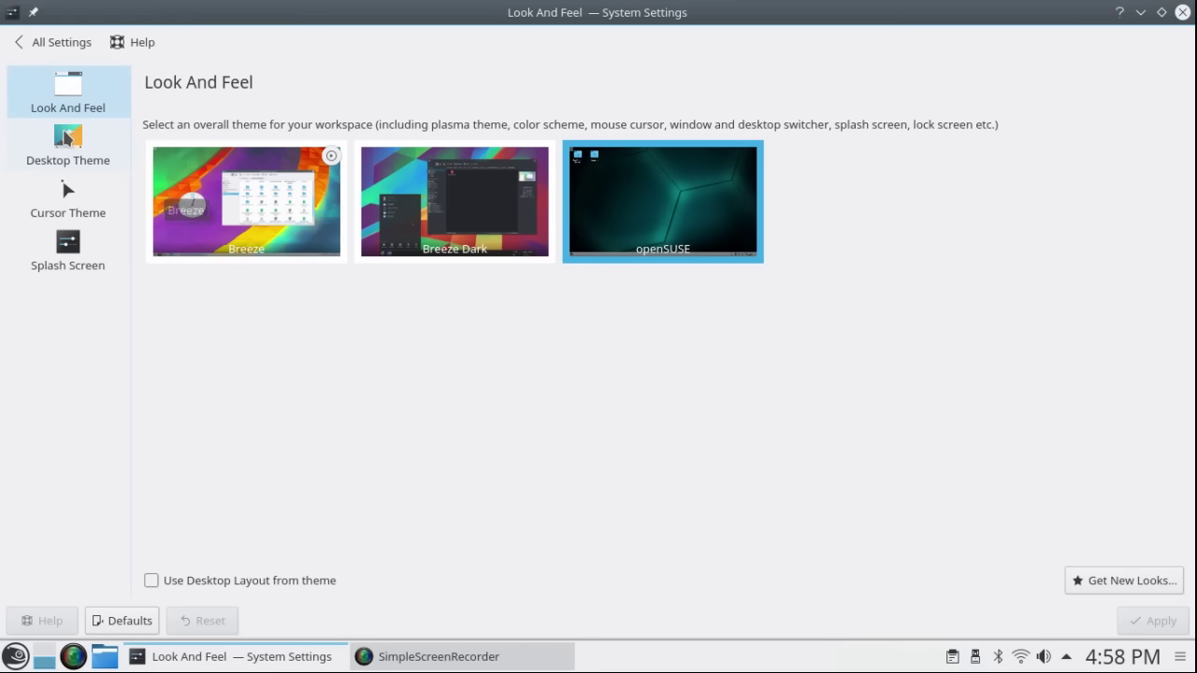
click(66, 138)
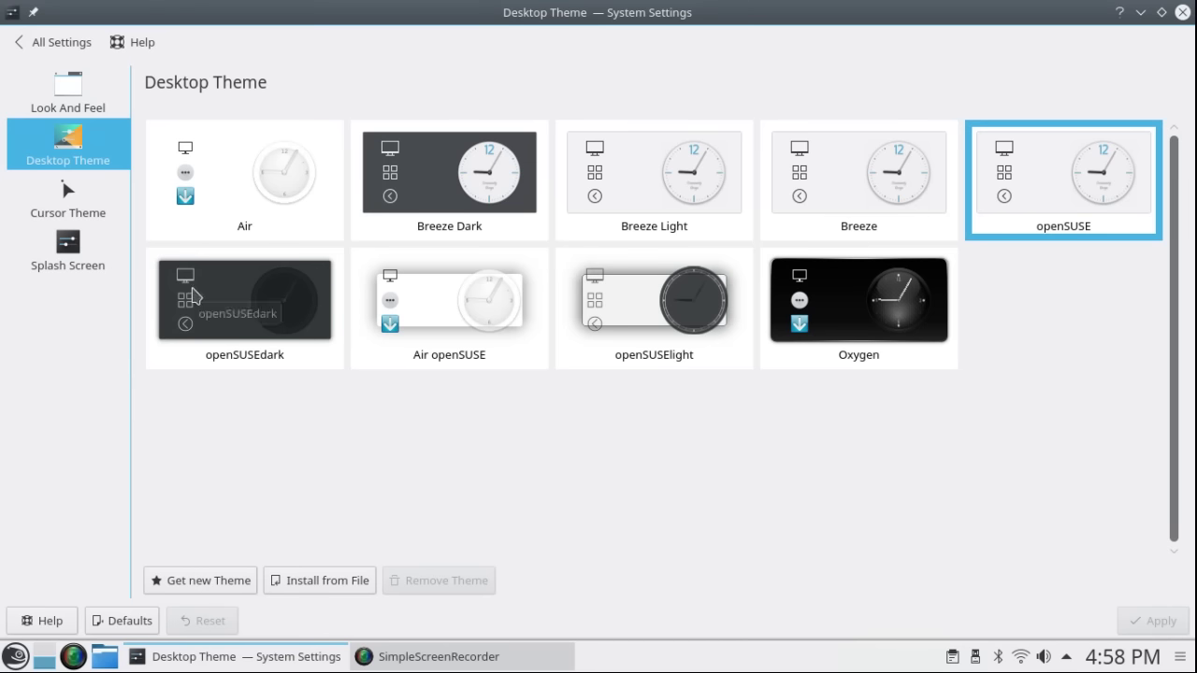
click(191, 296)
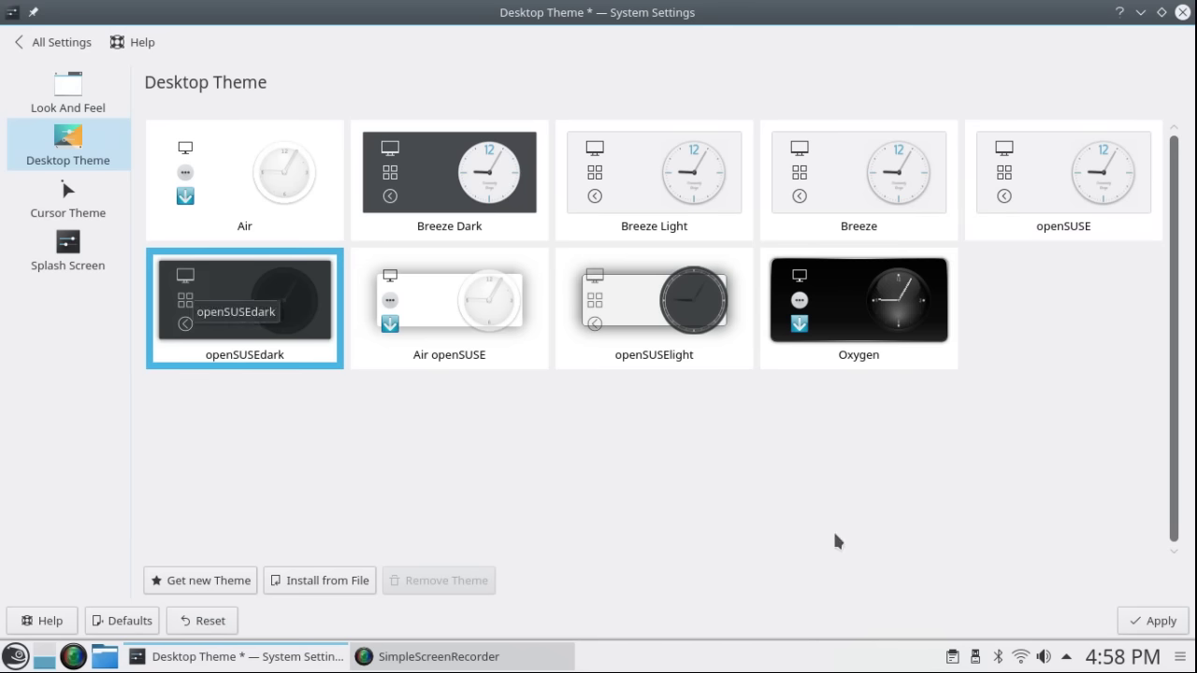
click(1174, 625)
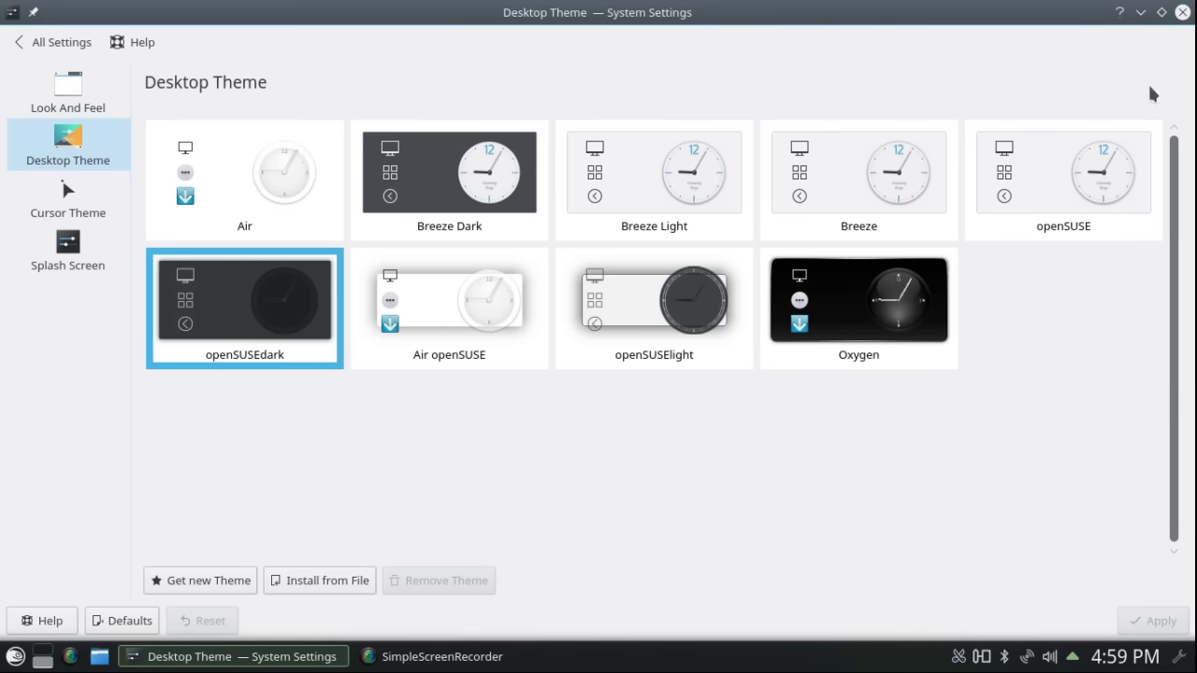
click(1183, 12)
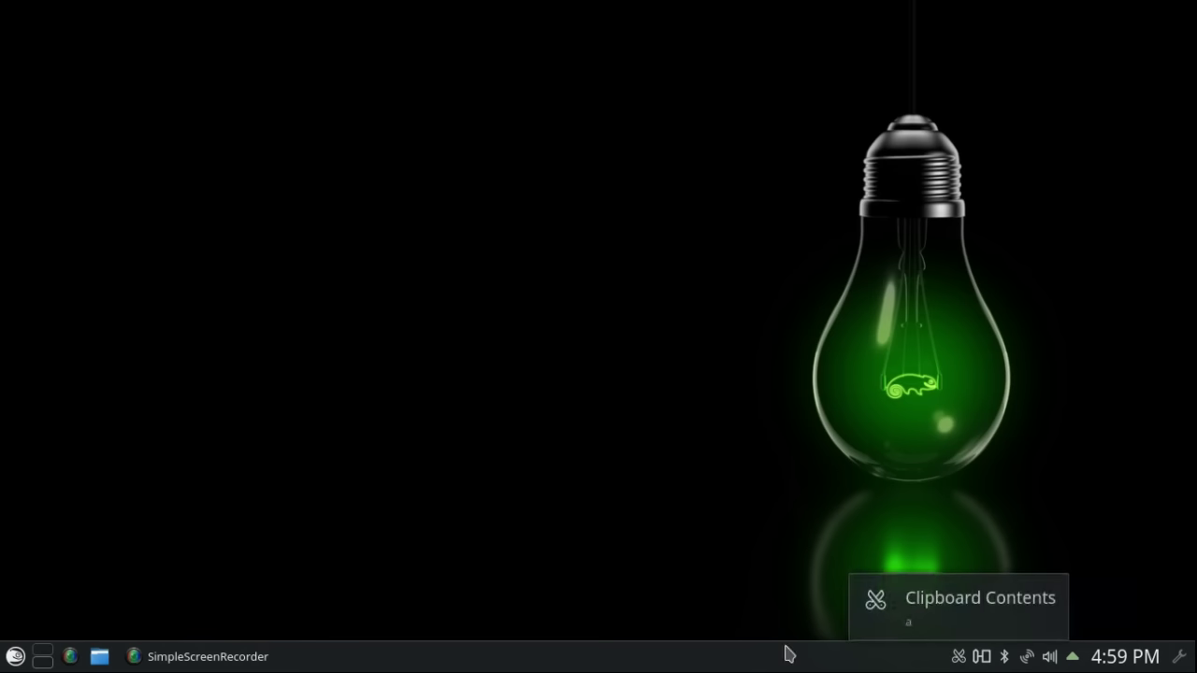
Step: Open the Application Menu and examine its Multimedia and Internet categories in the dark theme
click(16, 657)
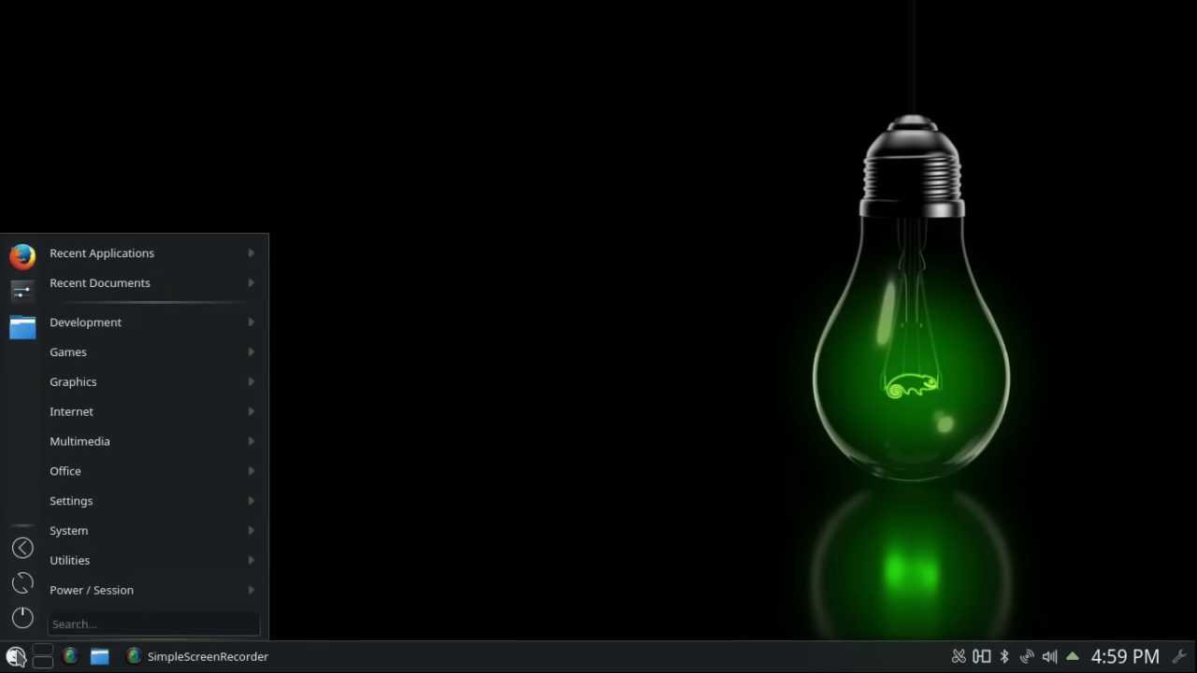
mouse_move(134, 435)
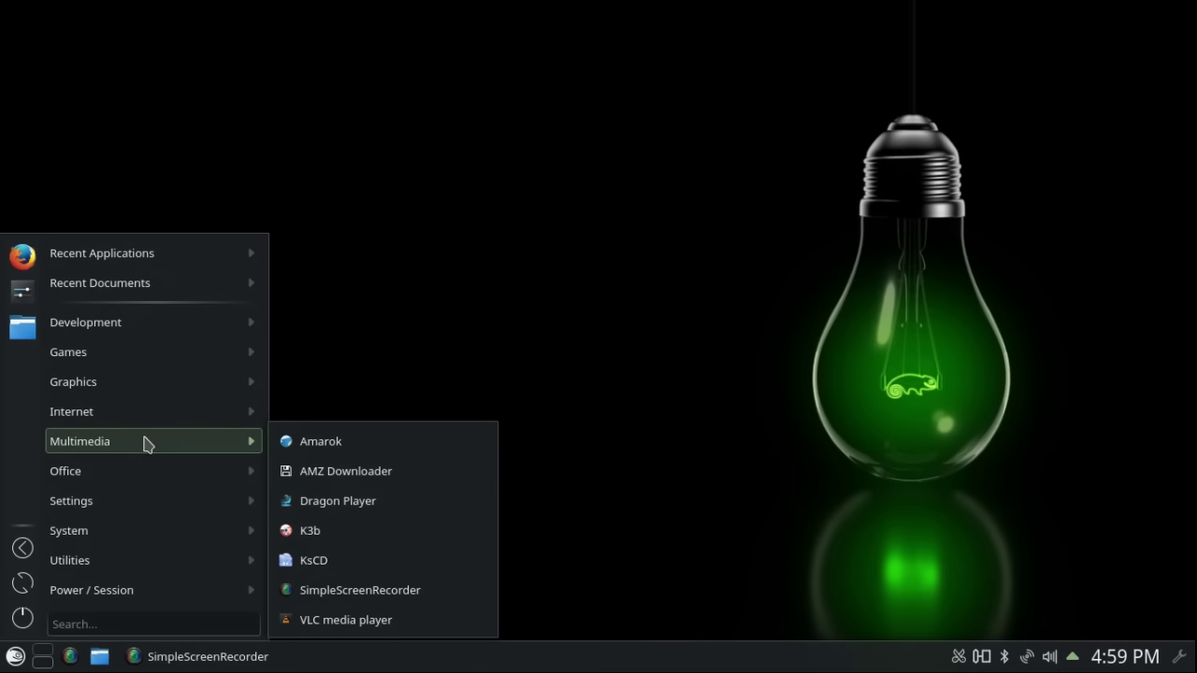
mouse_move(230, 414)
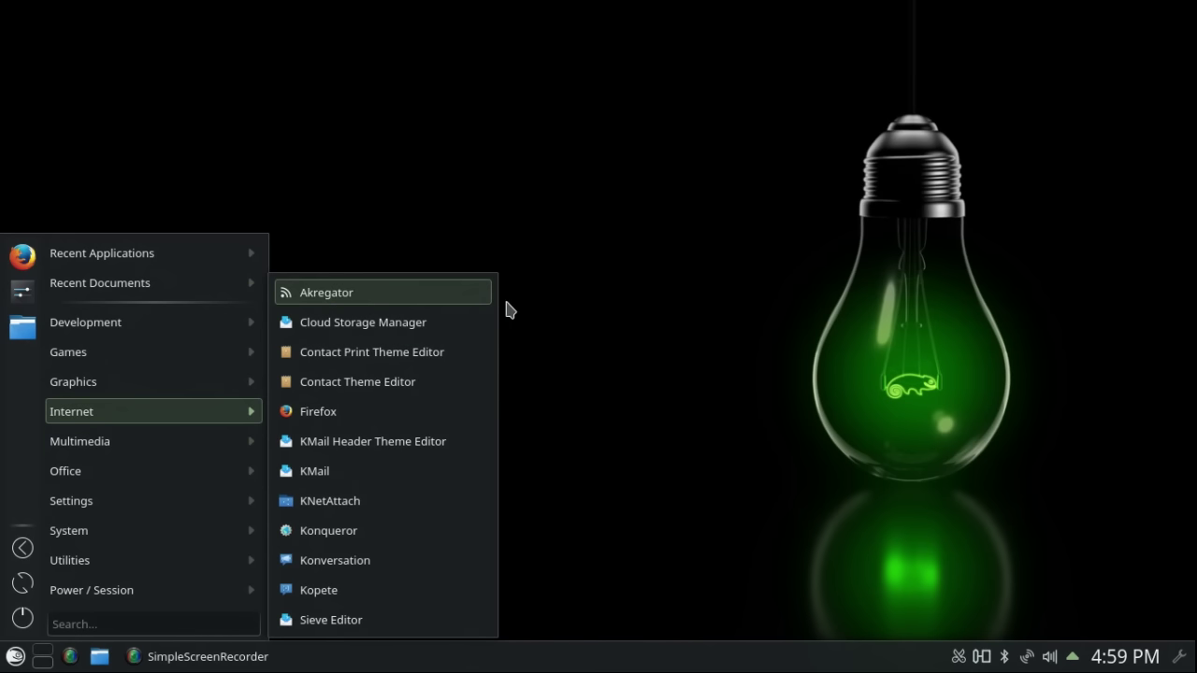
Step: Open Configure Desktop from the Settings category of the Application Menu, look over its modules and close System Settings
mouse_move(80, 500)
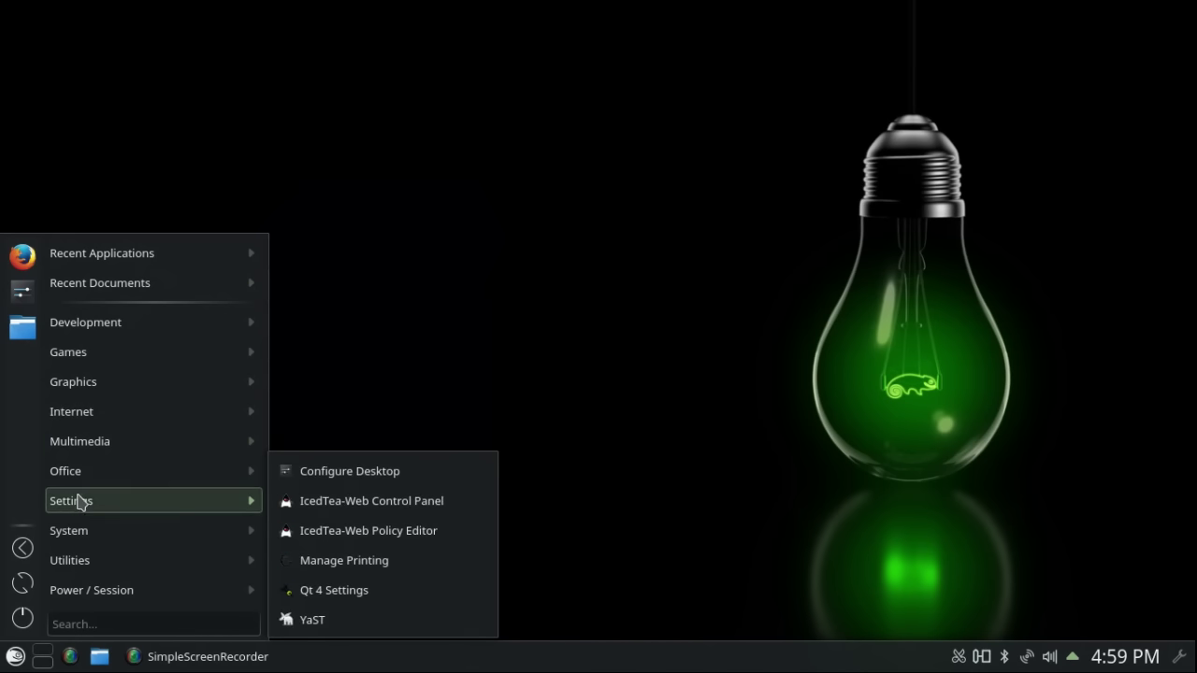
click(307, 481)
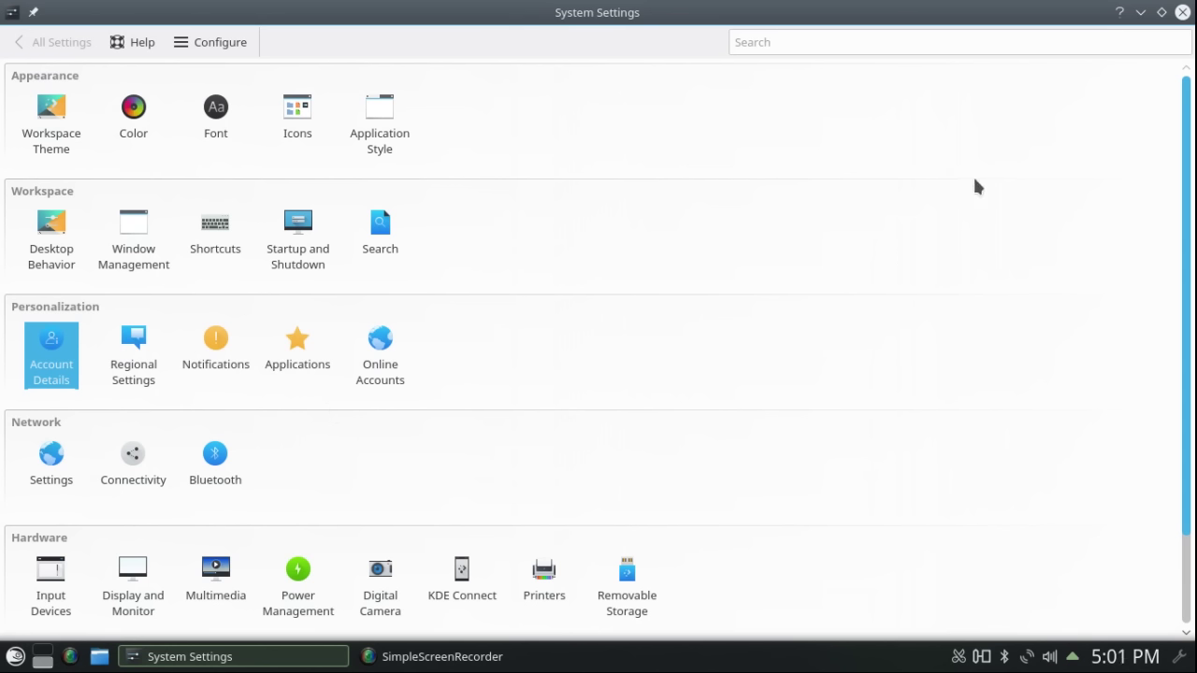
click(1183, 12)
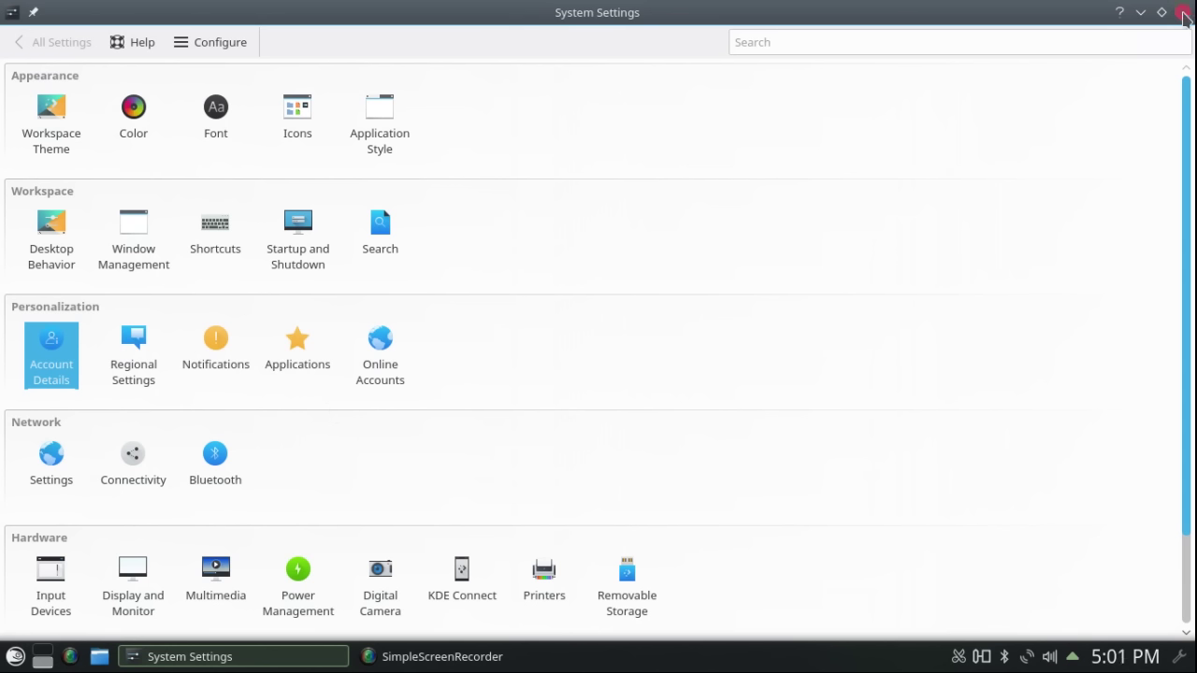